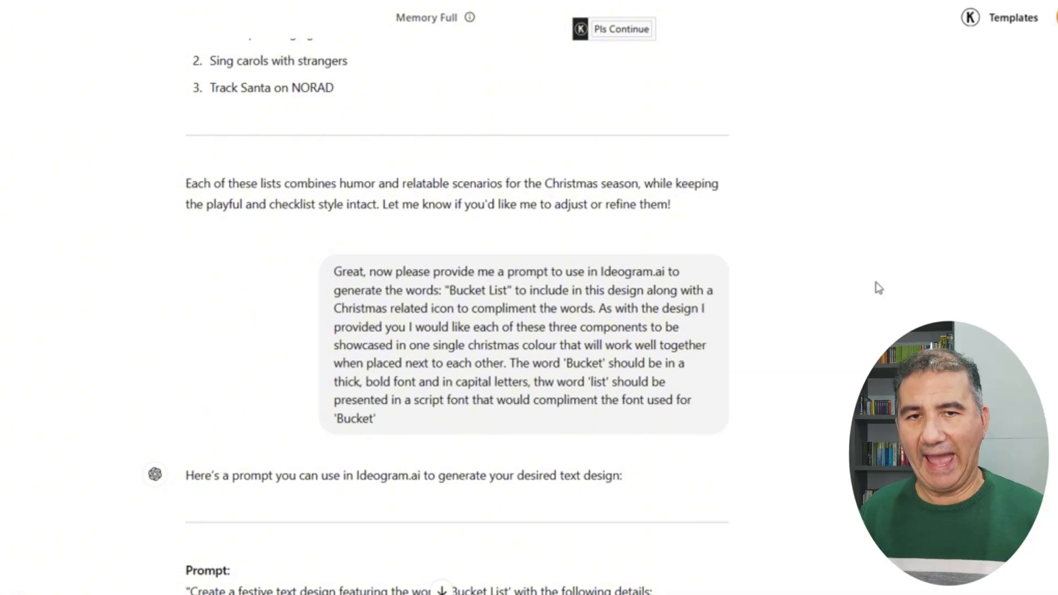
- Find the generated Ideogram prompt for the 'Bucket List' design in the chat reply and select its full text
scroll(877, 287, down, 9)
scroll(878, 288, up, 1)
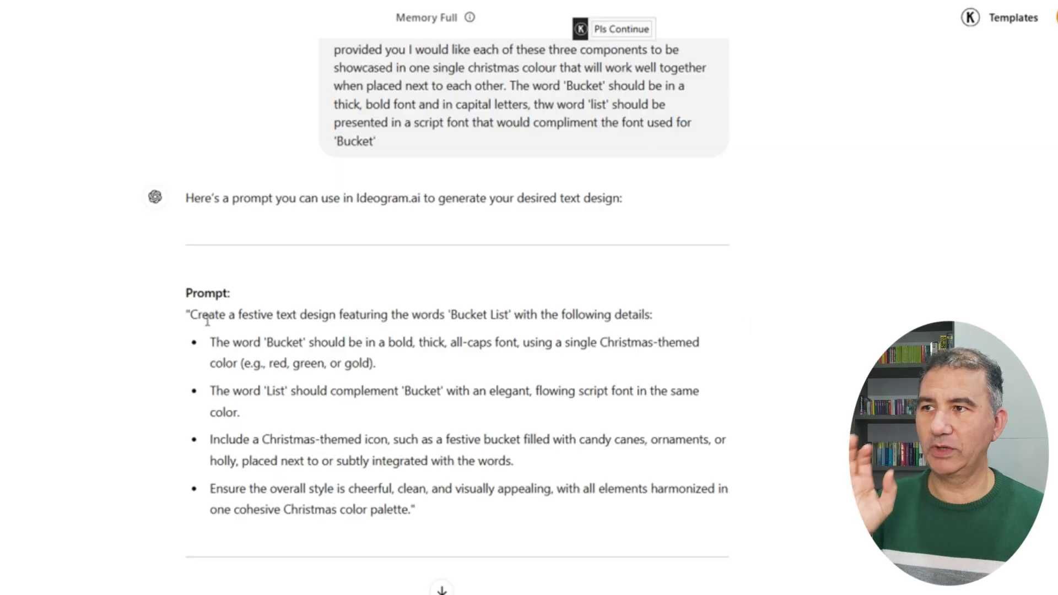
drag(192, 314, 412, 511)
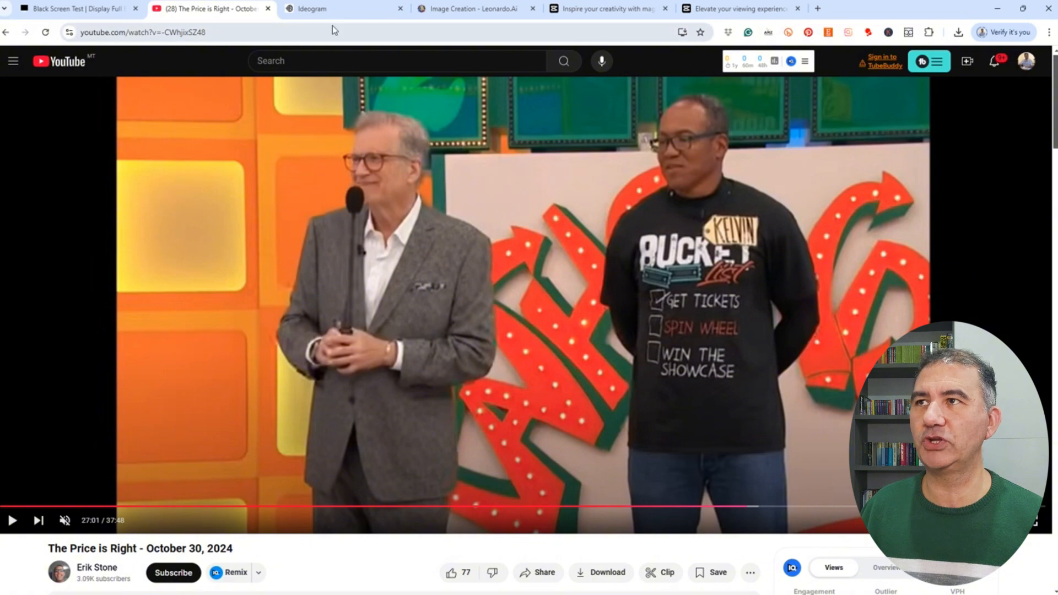
- Review the Bucket List designs in Ideogram and Leonardo.Ai, and open the options of the Ideogram cover image
click(342, 9)
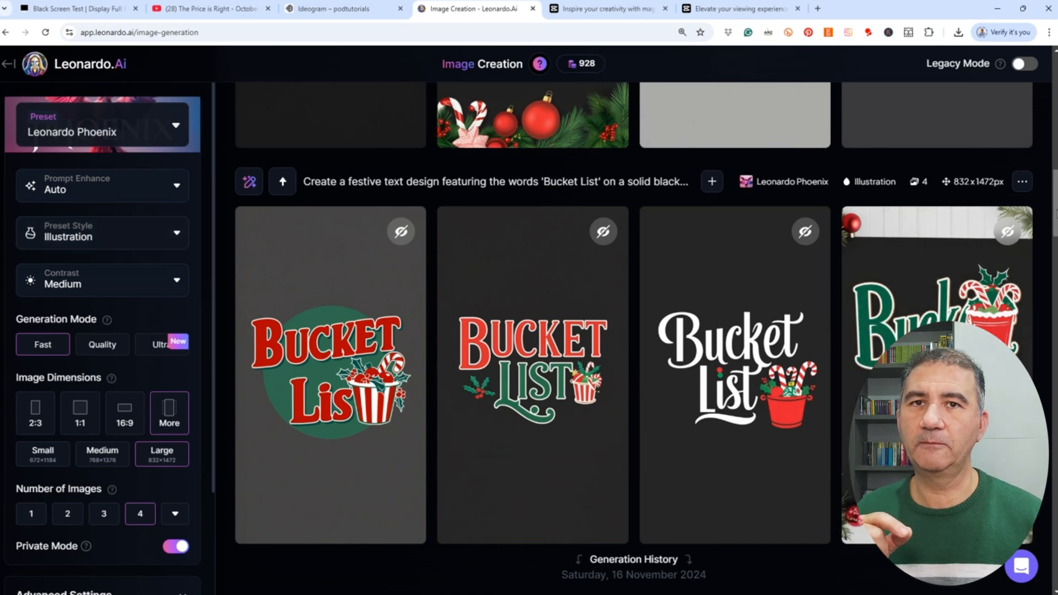
drag(1055, 214, 1056, 170)
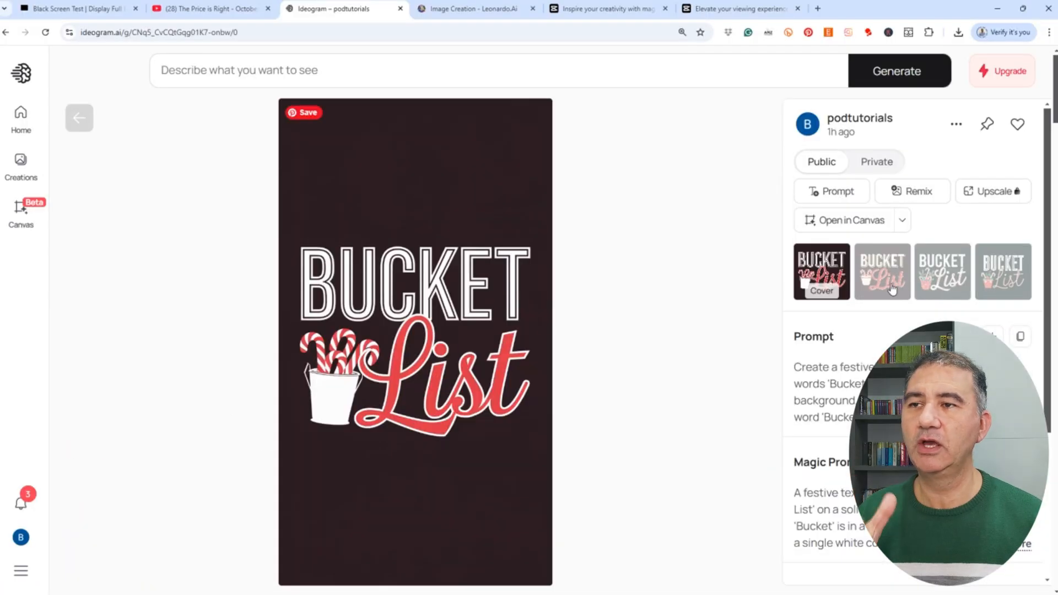
click(957, 127)
mouse_move(861, 362)
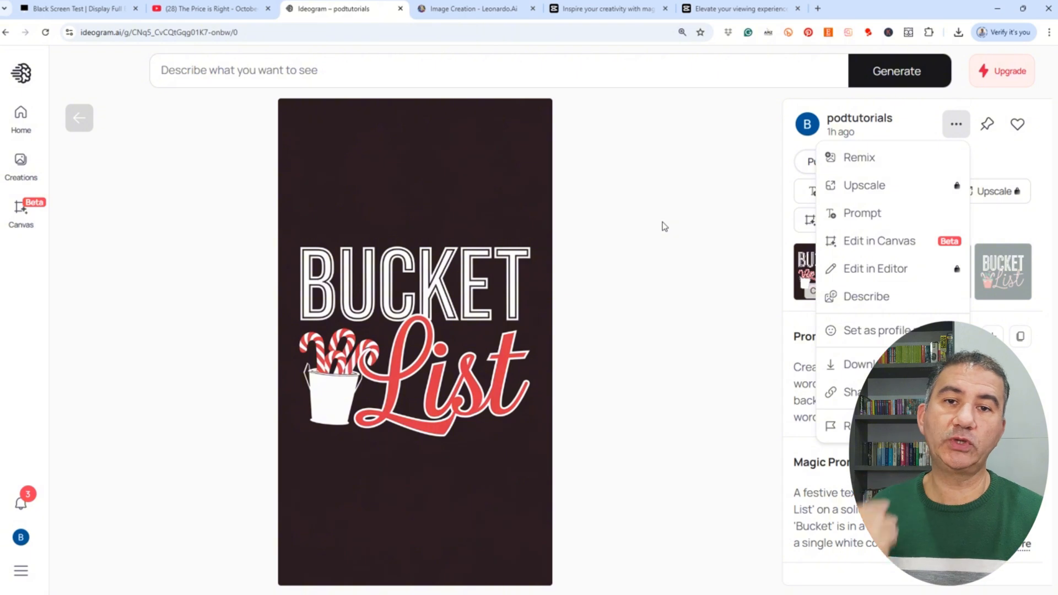
- Switch to CapCut's Image upscaler and load the downloaded Leonardo Phoenix Christmas text design from the recent downloads
click(736, 11)
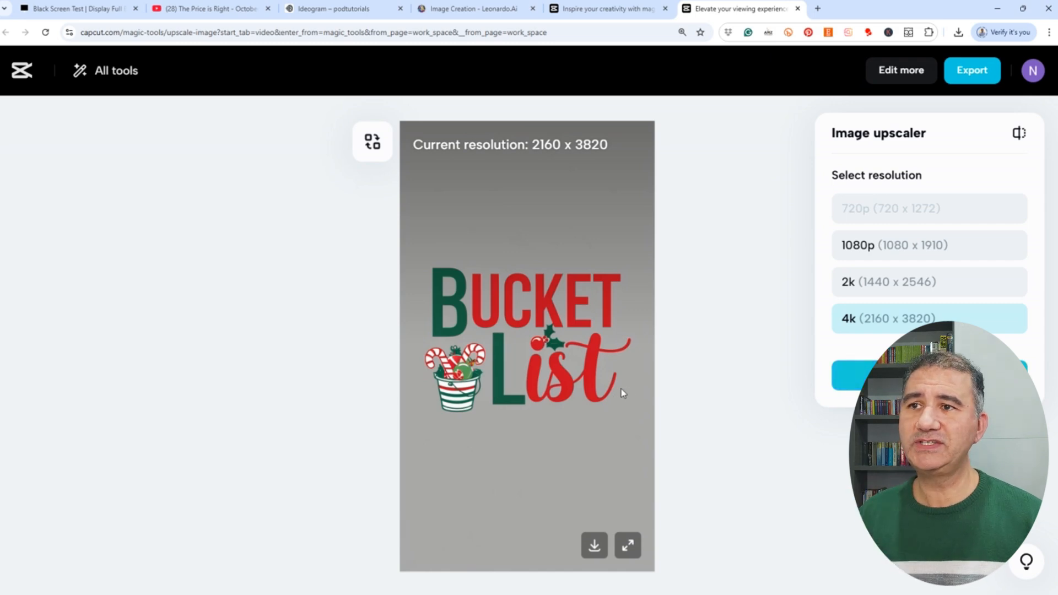
click(619, 8)
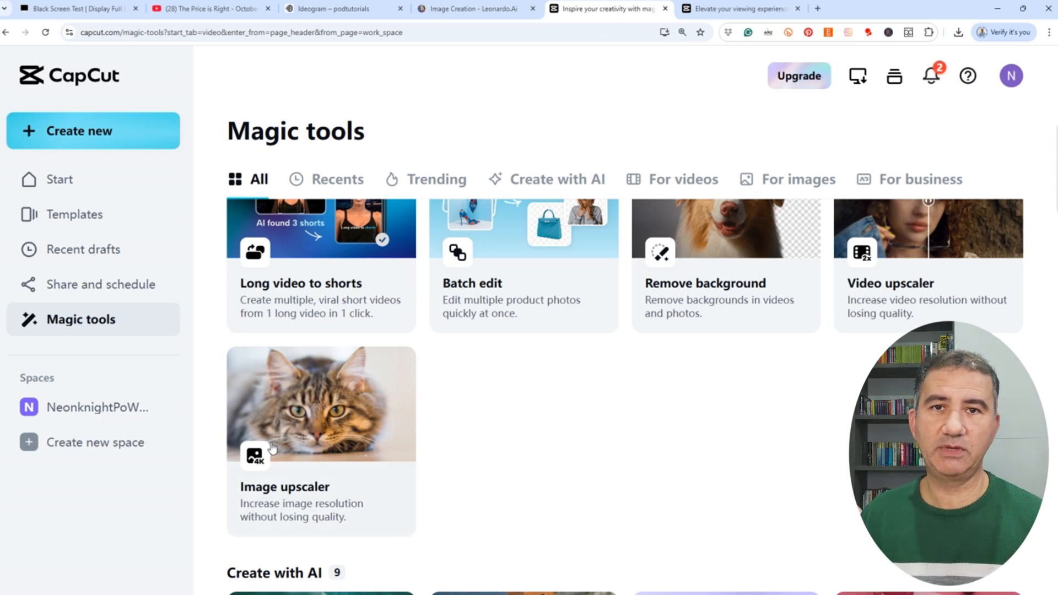
click(307, 420)
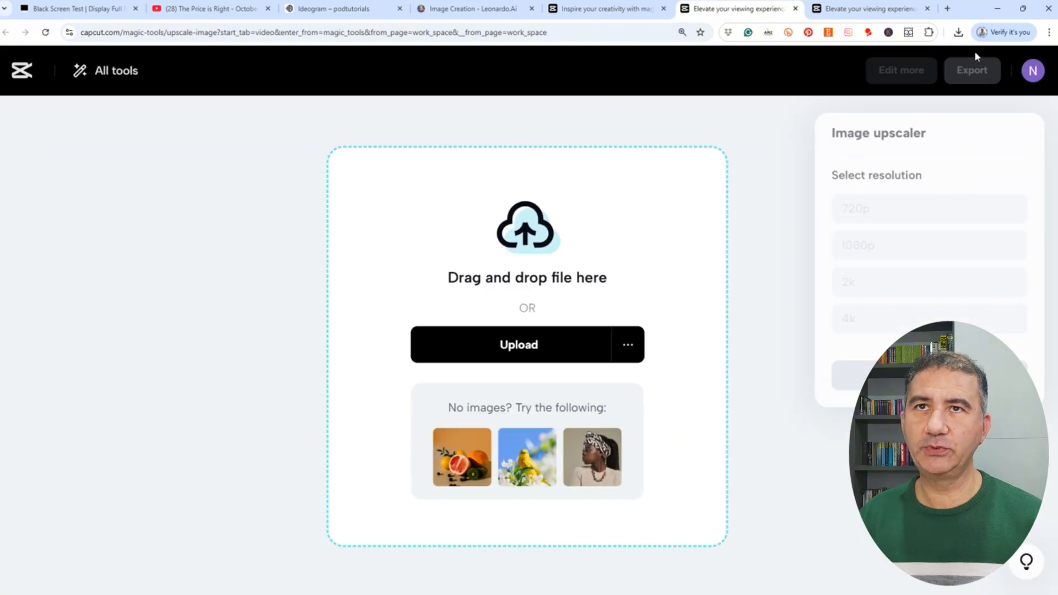
click(959, 33)
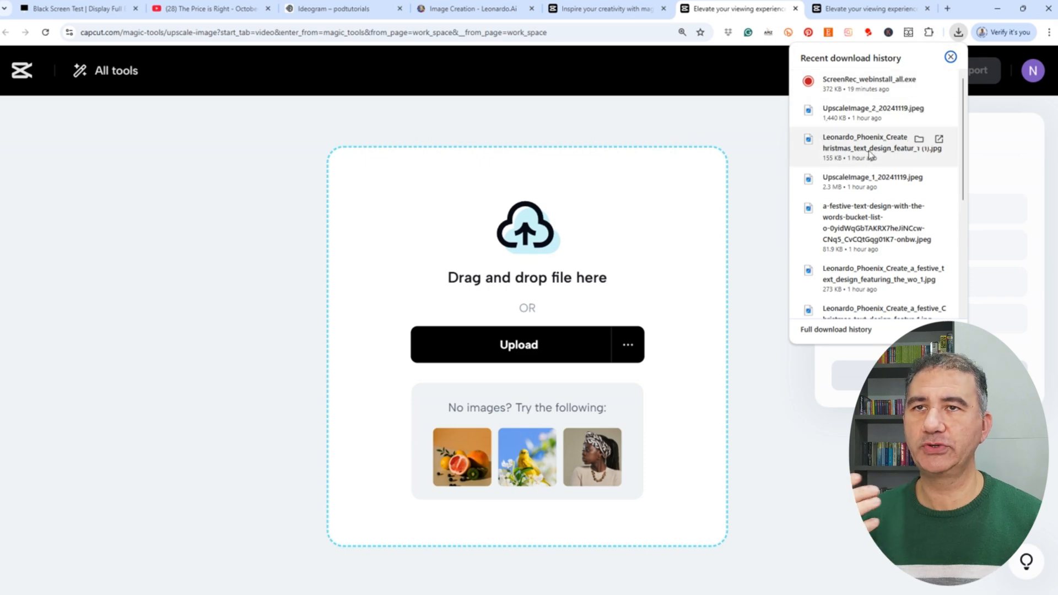
drag(871, 146, 487, 318)
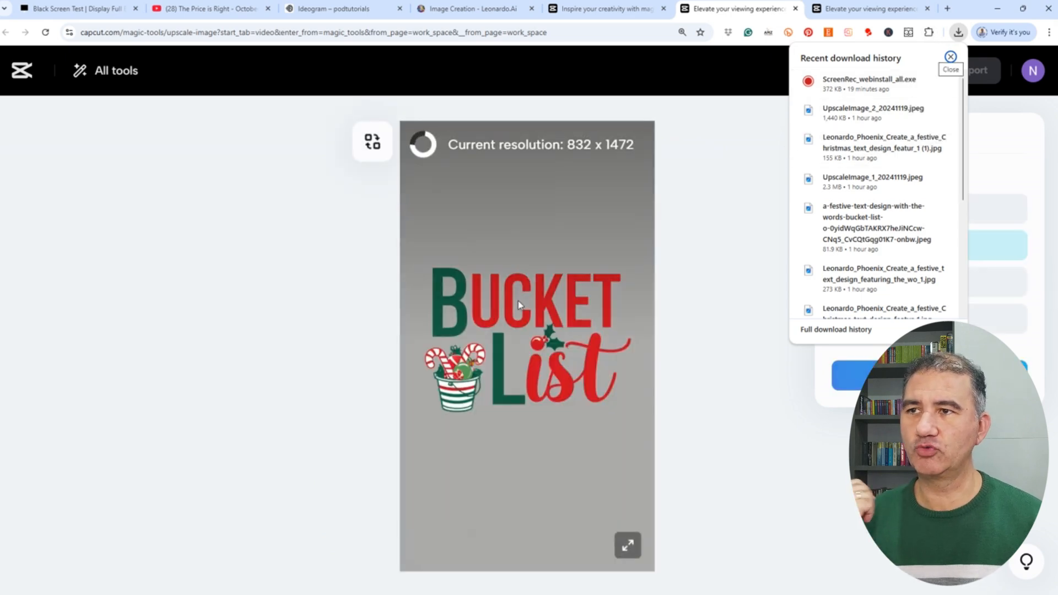
click(718, 263)
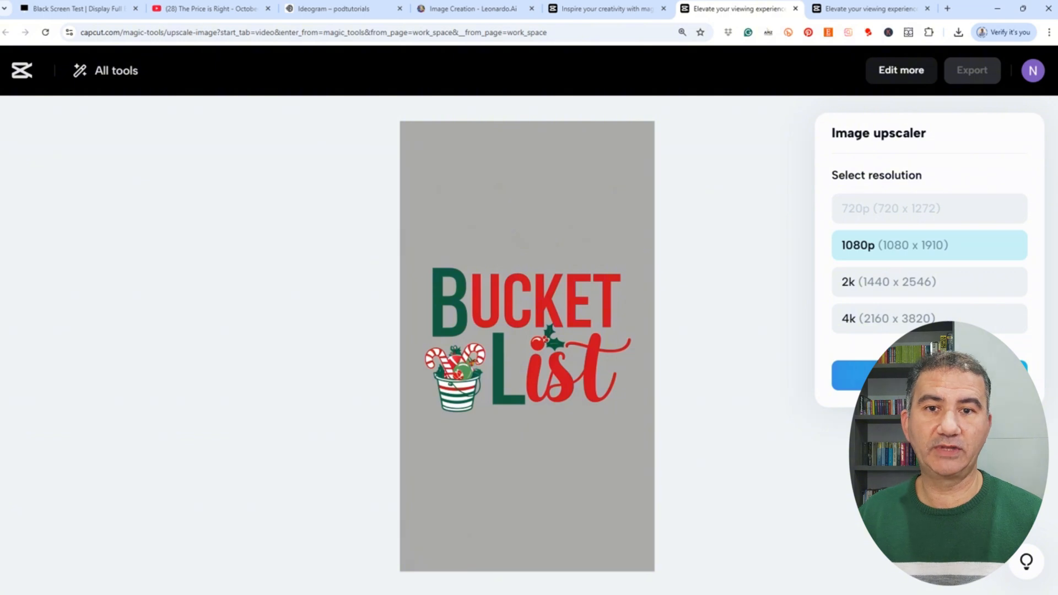
mouse_move(585, 550)
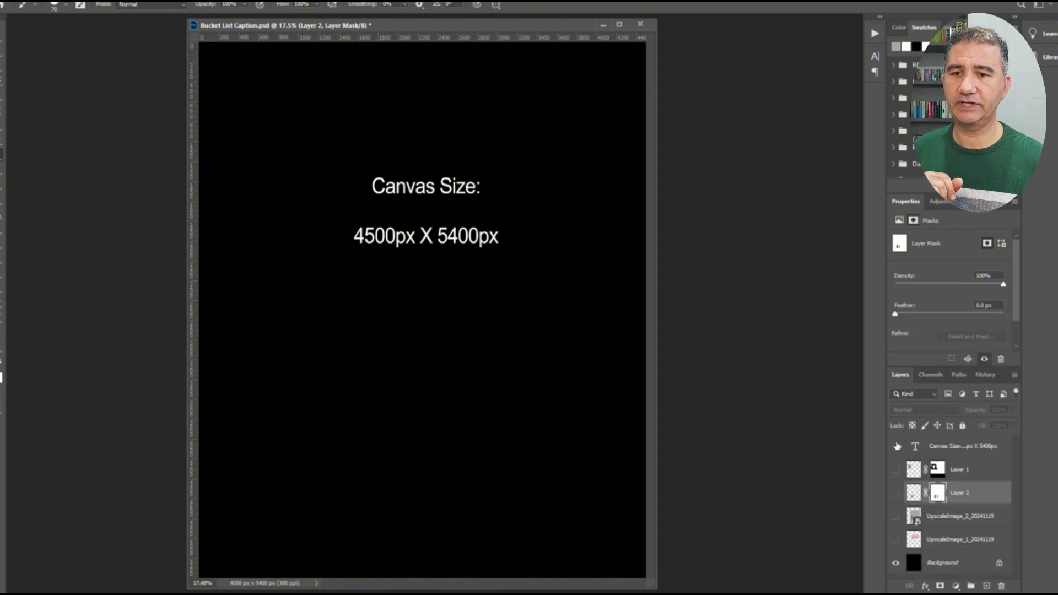
- Hide the Canvas Size text layer, then show and select the UpscaleImage_2_20241119 layer
click(897, 447)
click(895, 517)
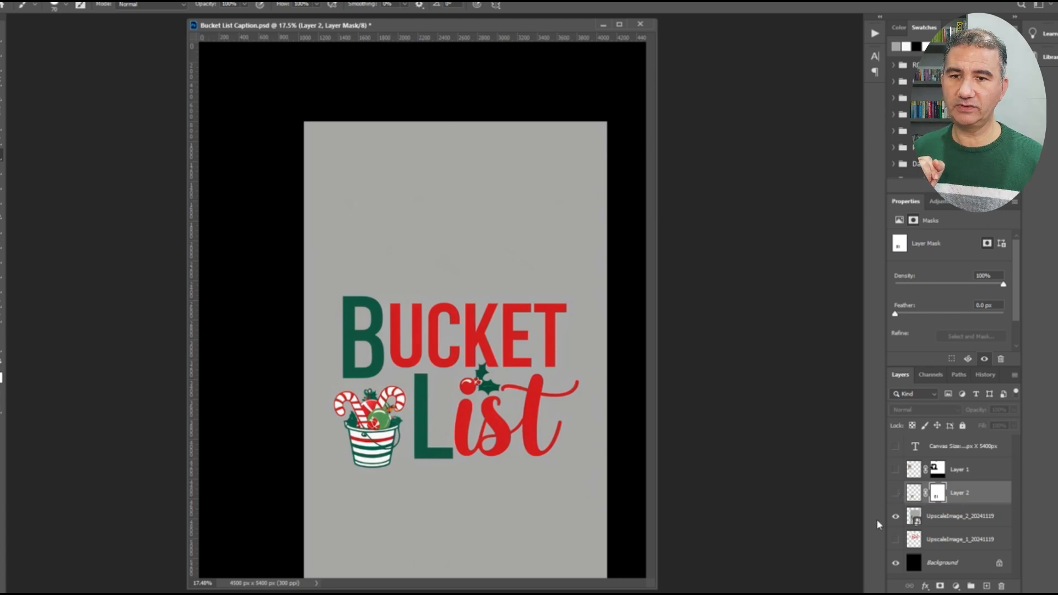
click(930, 521)
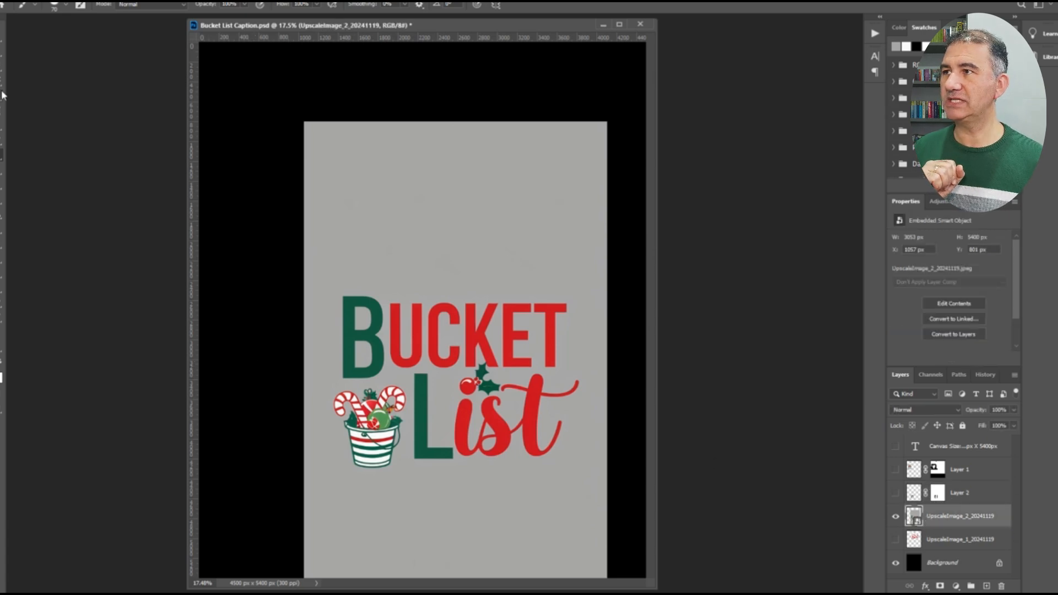
- Select the candy cane bucket with a rectangular marquee and copy it to a new layer
click(10, 53)
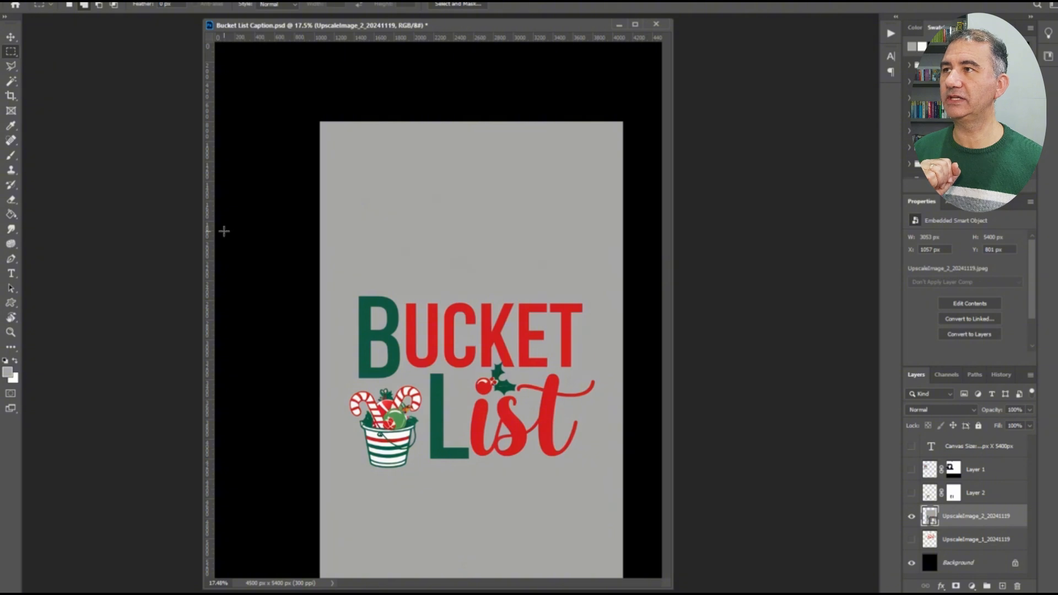
drag(336, 382, 426, 477)
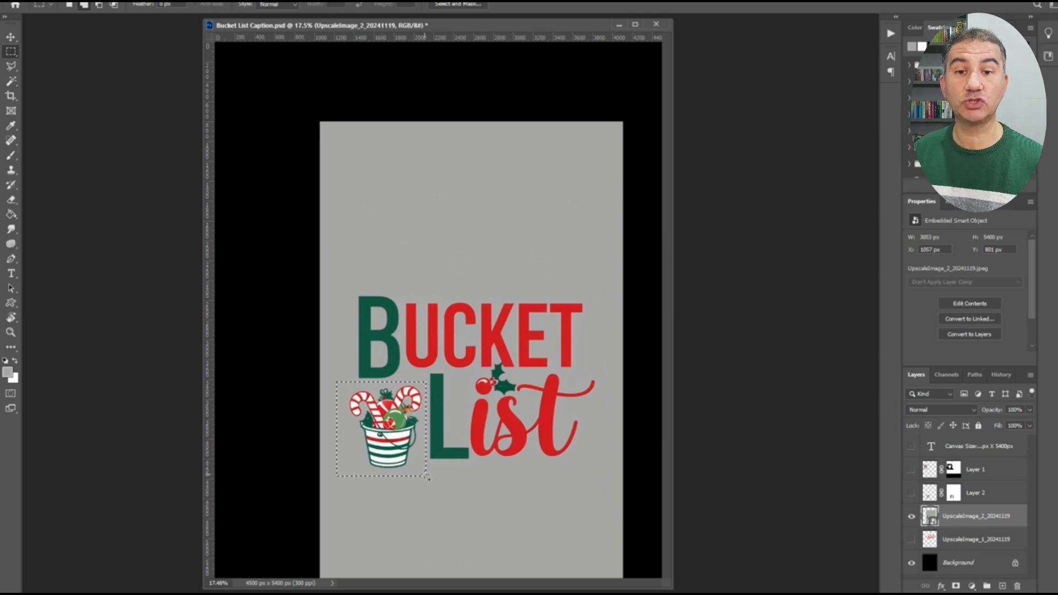
key(ctrl+j)
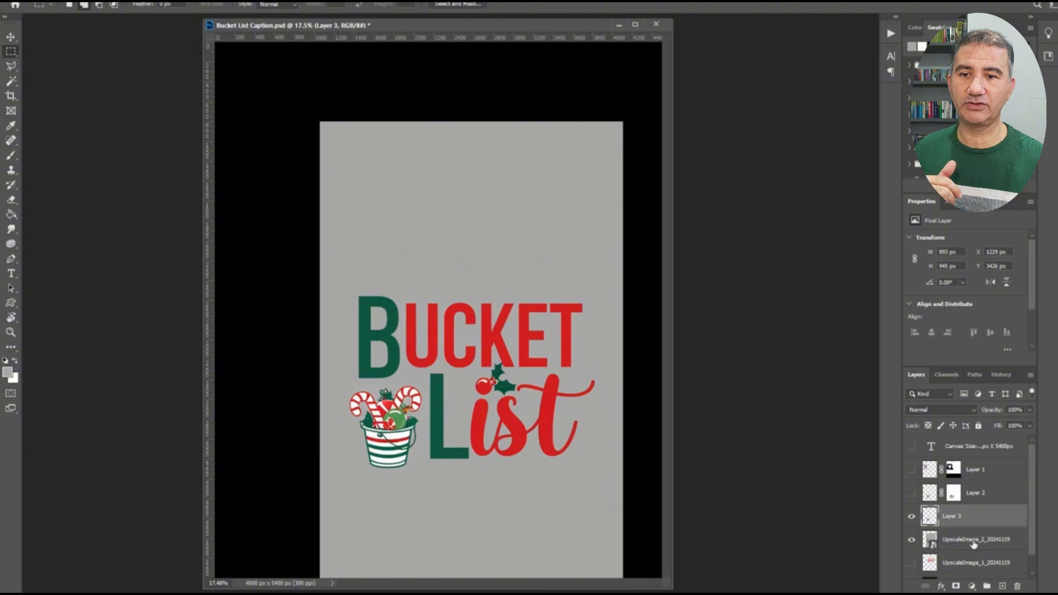
- Hide the UpscaleImage_2_20241119 layer and move the copied bucket straight up into the upper half of the canvas
click(912, 541)
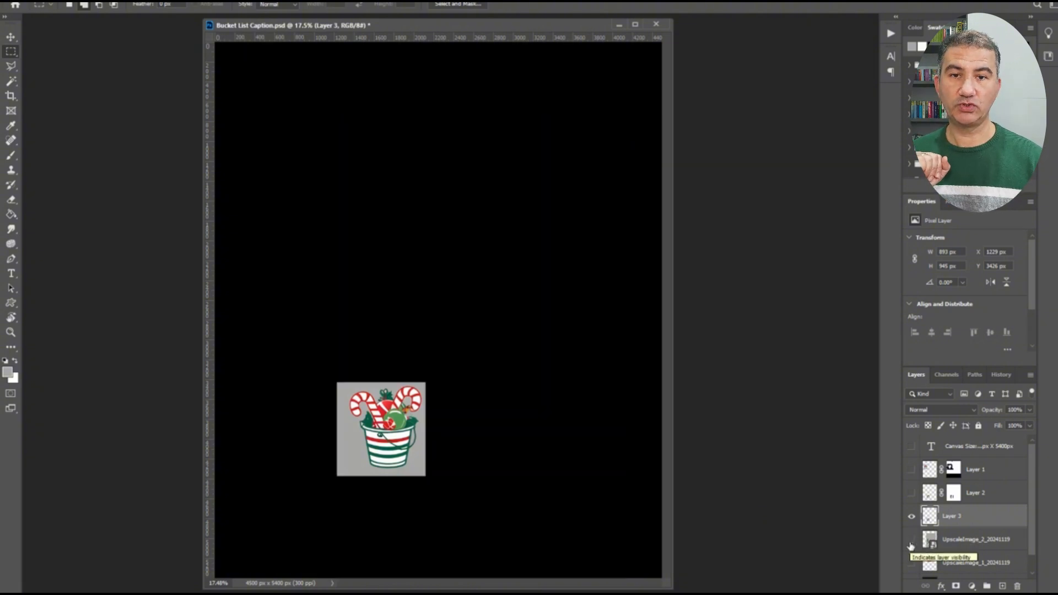
click(11, 37)
drag(386, 427, 386, 259)
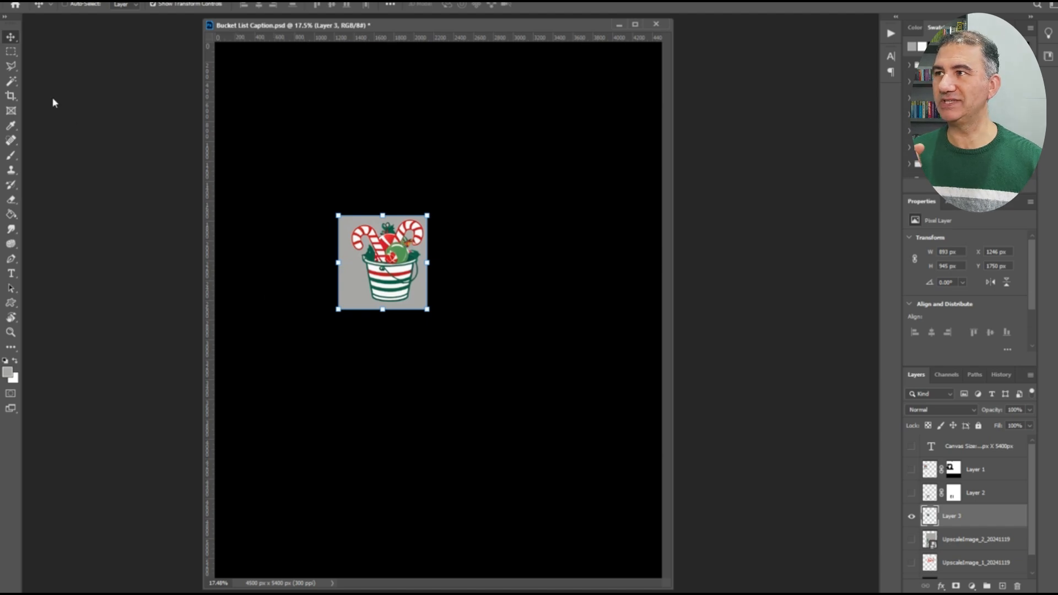
- Mask out the grey background around the bucket on Layer 3 using an inverted Magic Wand selection
click(12, 84)
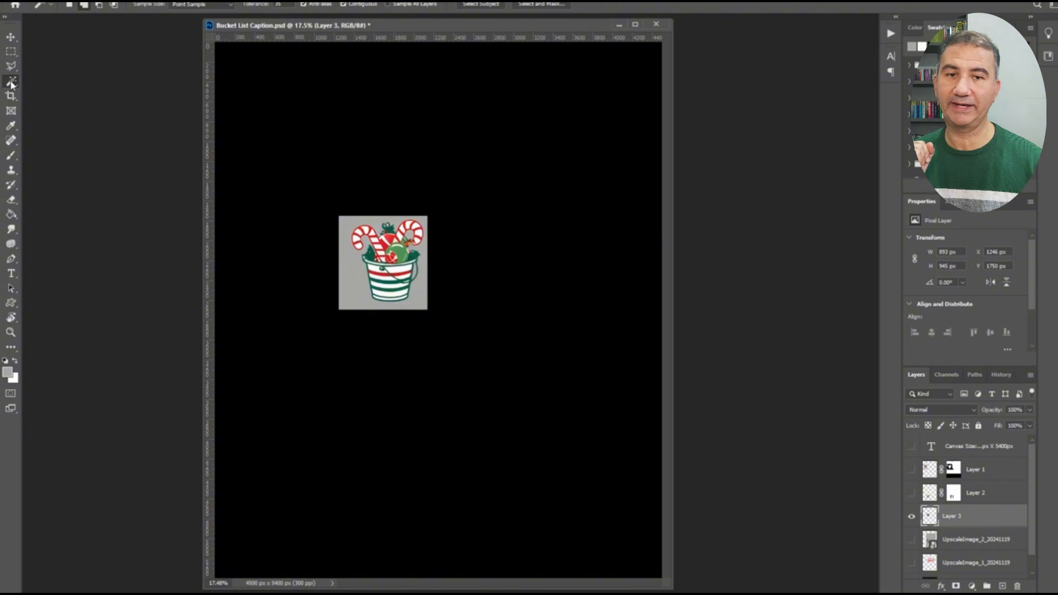
click(349, 227)
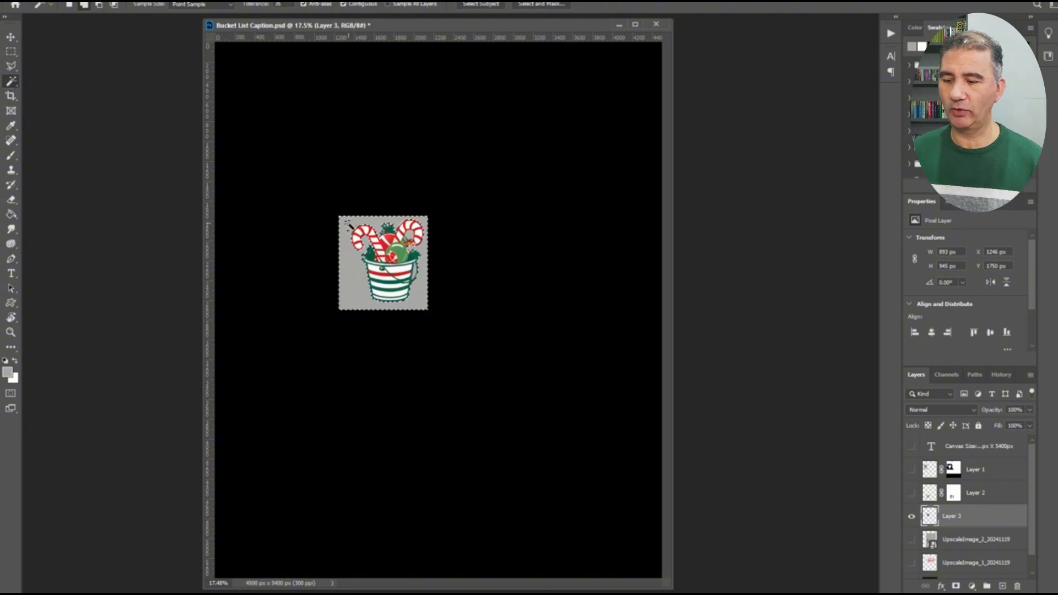
key(ctrl+plus)
key(ctrl+plus)
key(ctrl+plus)
key(ctrl+plus)
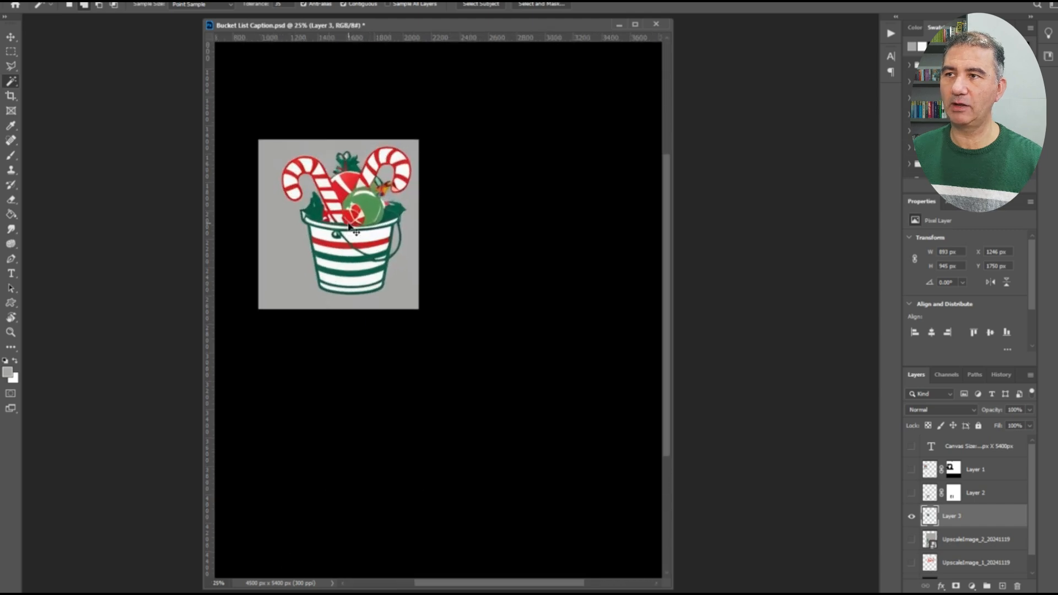
drag(349, 227, 462, 350)
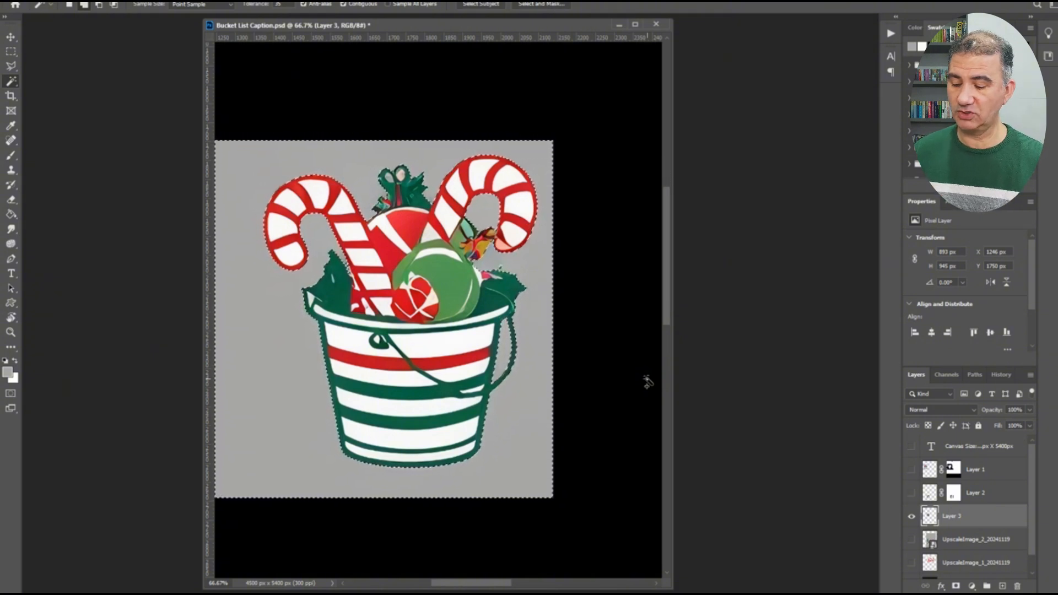
key(ctrl+shift+i)
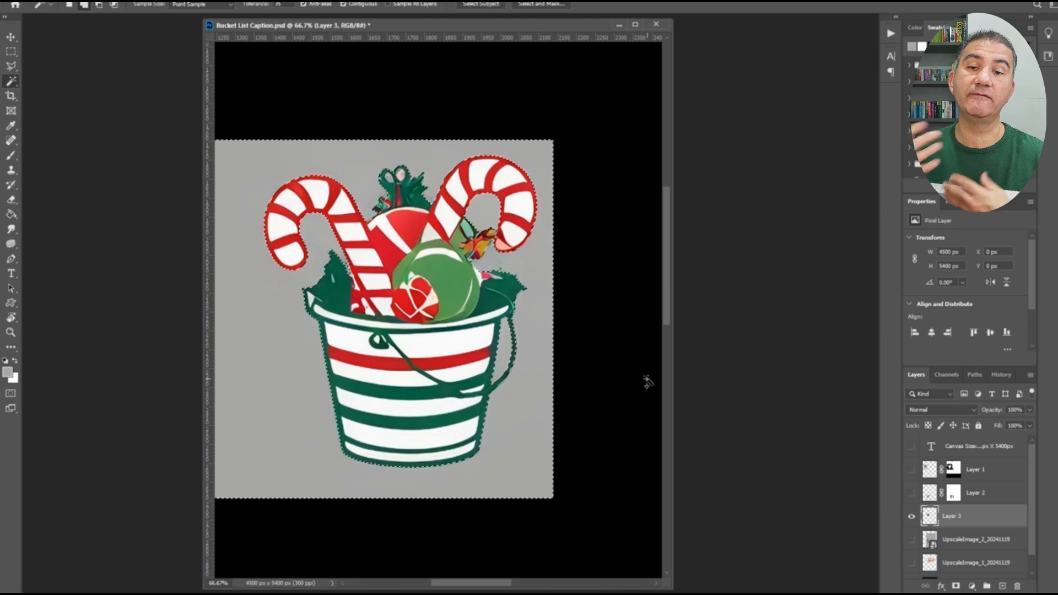
click(956, 587)
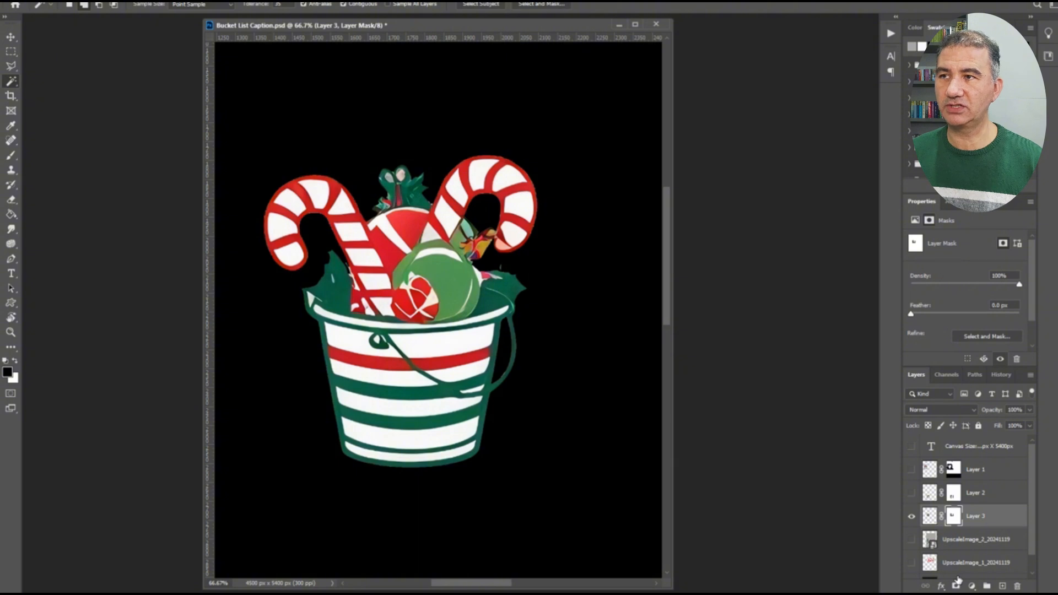
- Paint black on Layer 3's mask to remove the faint leftover lines to the right of and below the bucket
key(ctrl+minus)
key(ctrl+minus)
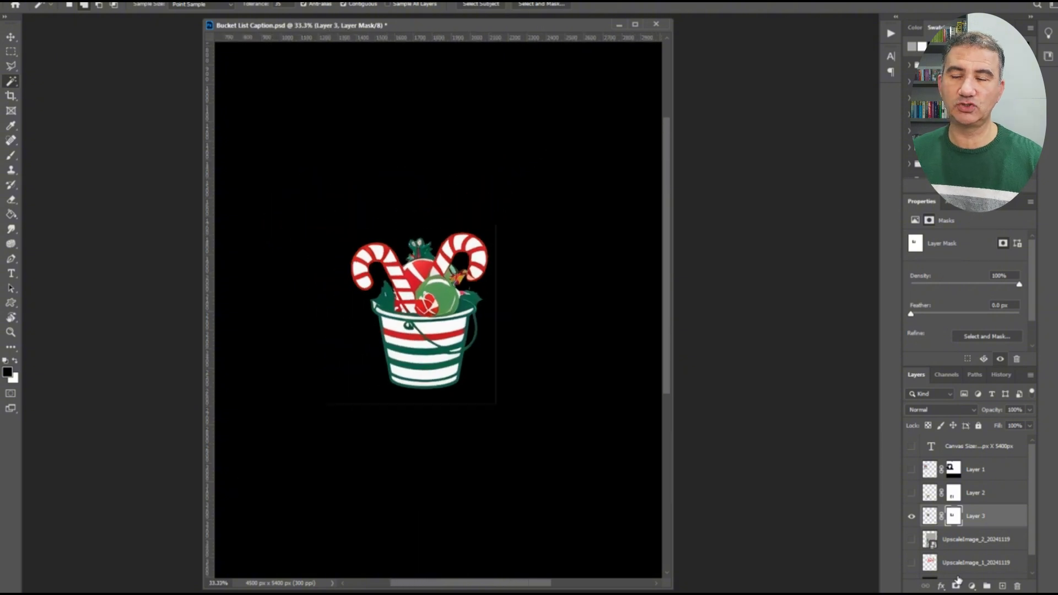
key(ctrl+plus)
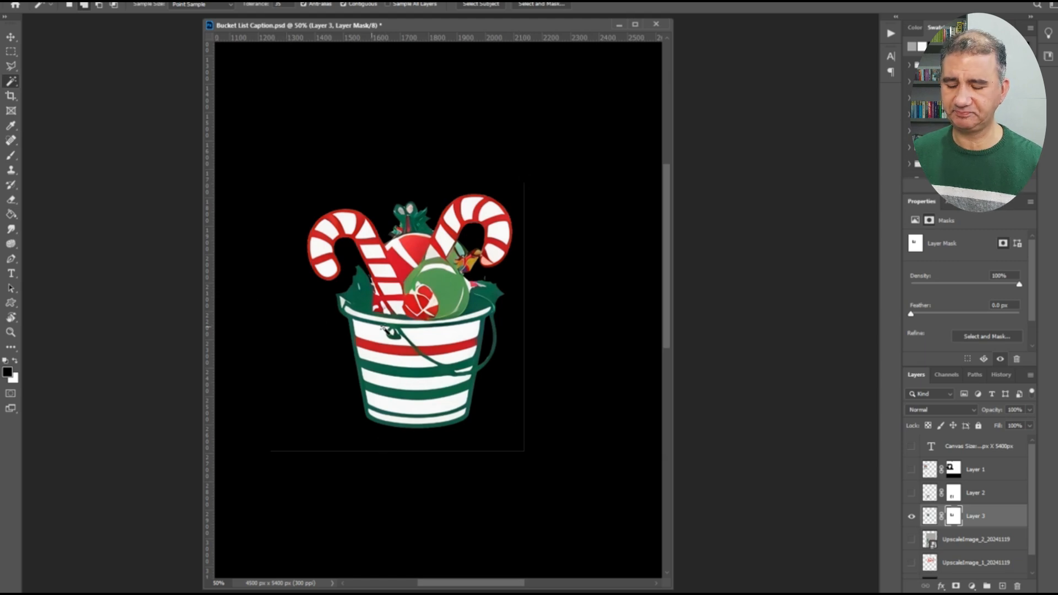
key(b)
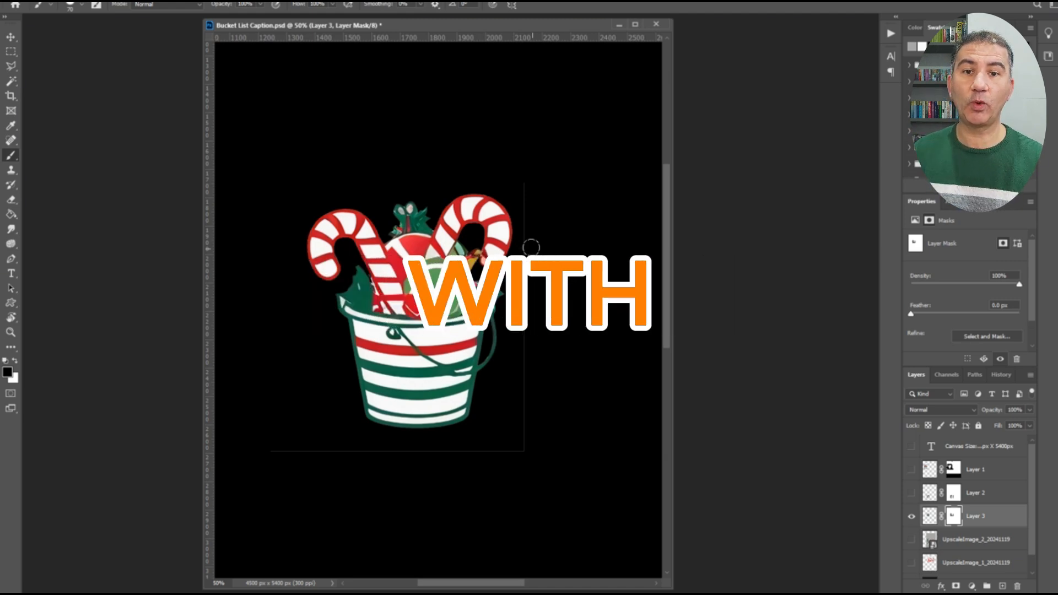
drag(522, 181, 512, 451)
drag(262, 453, 520, 452)
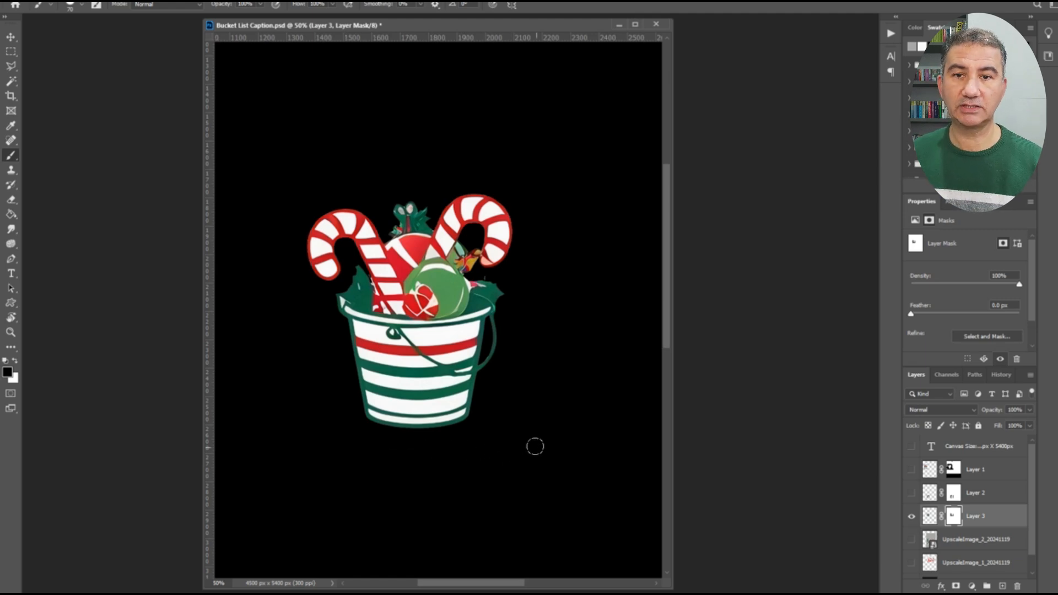
- Show the UpscaleImage_1_20241119 layer with the white and red Bucket List lettering
click(912, 563)
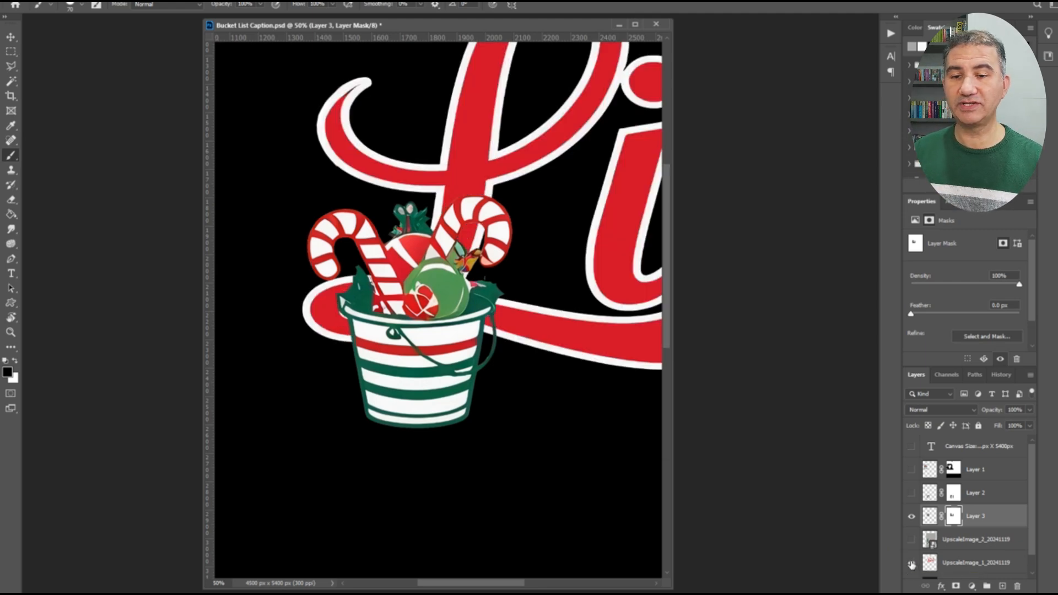
key(ctrl+minus)
key(ctrl+minus)
key(ctrl+minus)
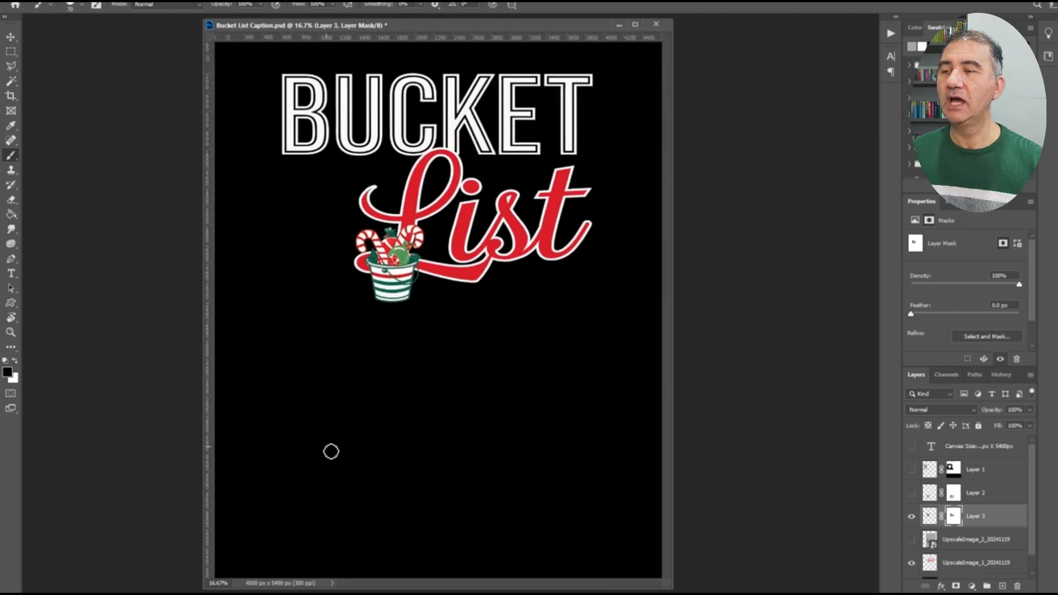
- Enlarge the bucket and place it just left of the word List, beneath BUCKET
key(v)
mouse_move(395, 278)
mouse_down()
mouse_move(302, 267)
mouse_move(313, 220)
mouse_move(368, 284)
mouse_up()
drag(336, 253, 325, 254)
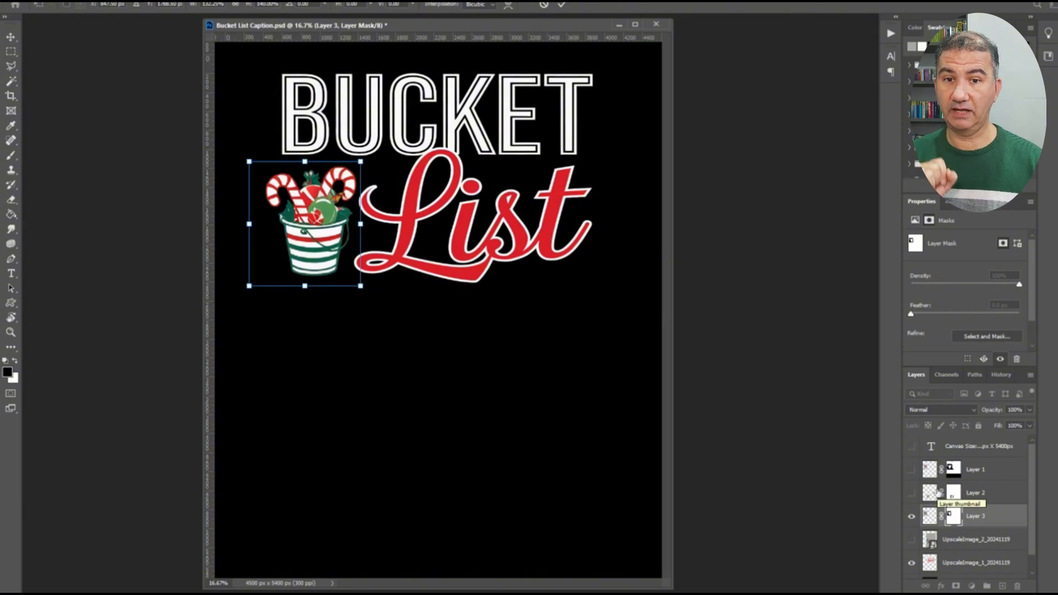
scroll(926, 518, down, 1)
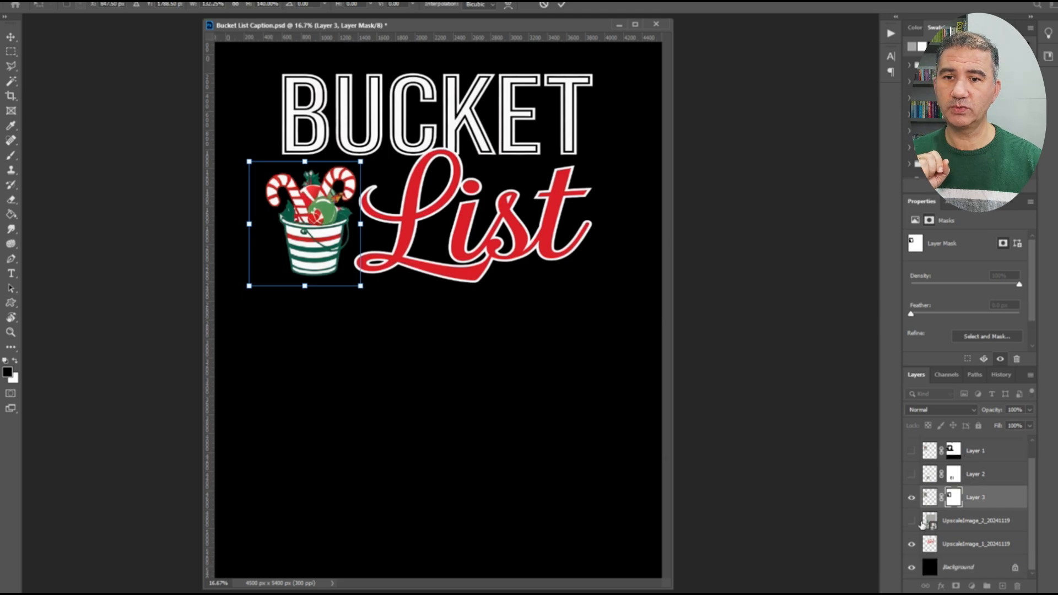
key(Return)
- Hide the black Background layer so the design sits on transparency
click(912, 569)
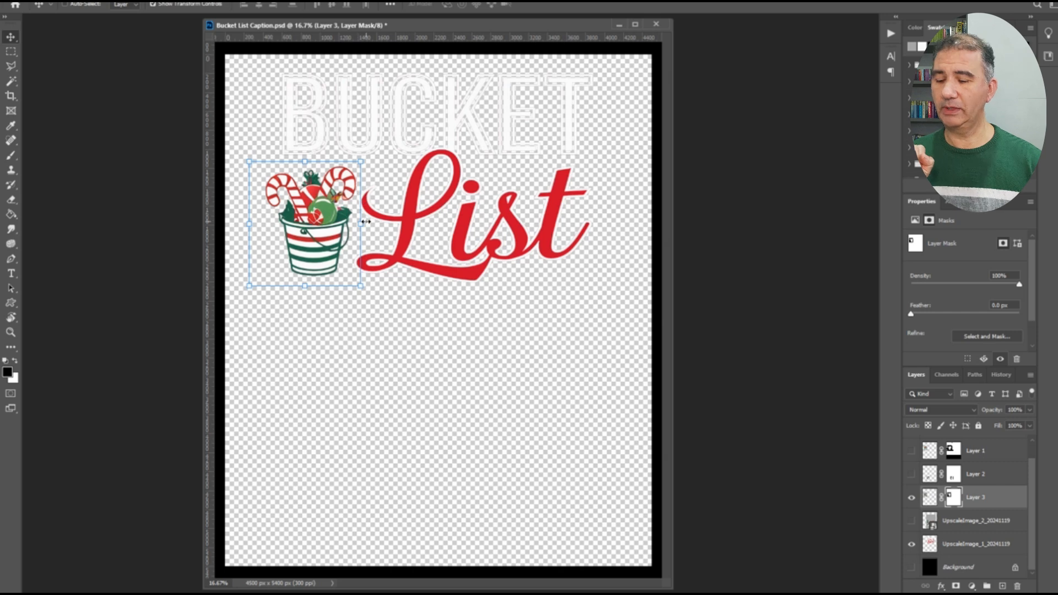
key(ctrl)
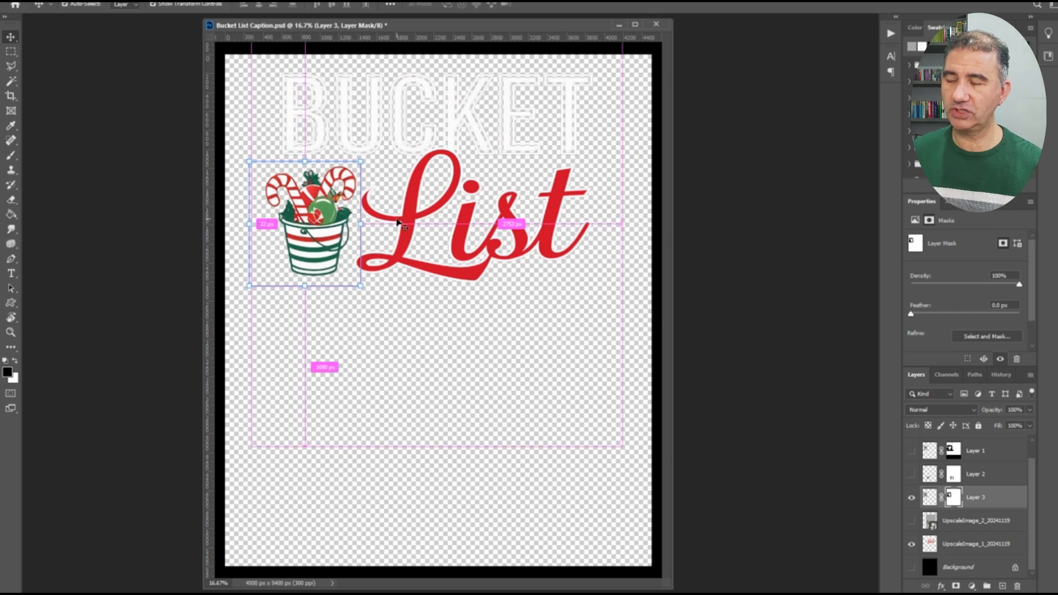
key(ctrl+shift+s)
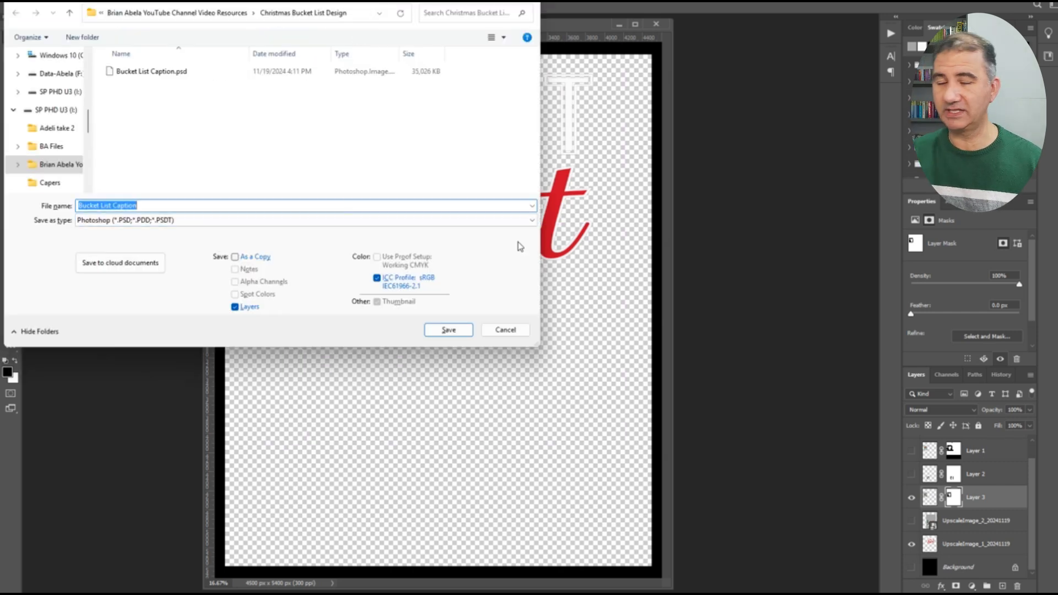
click(175, 221)
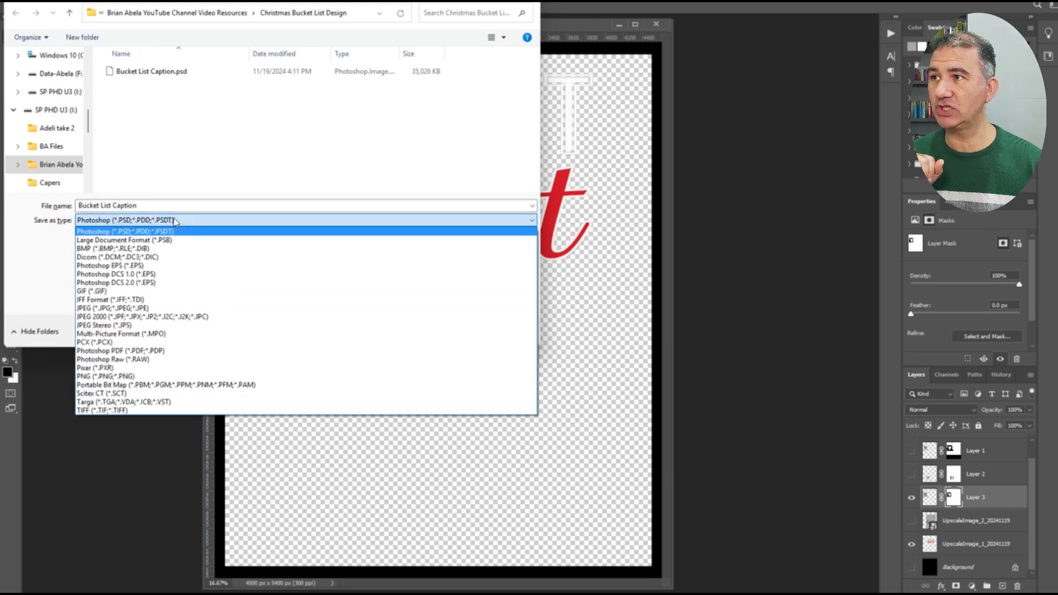
click(104, 377)
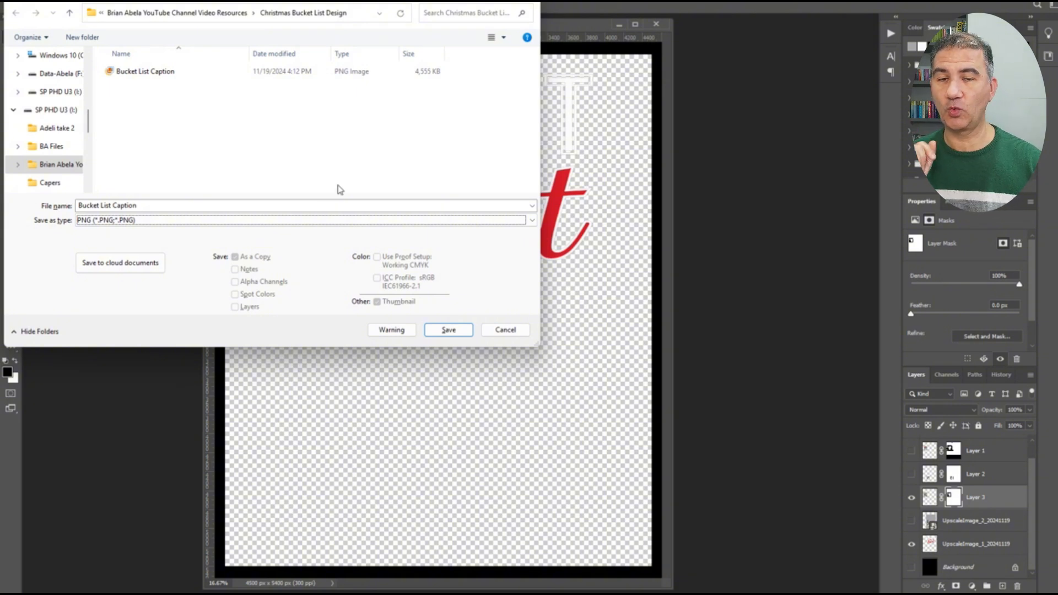
click(505, 331)
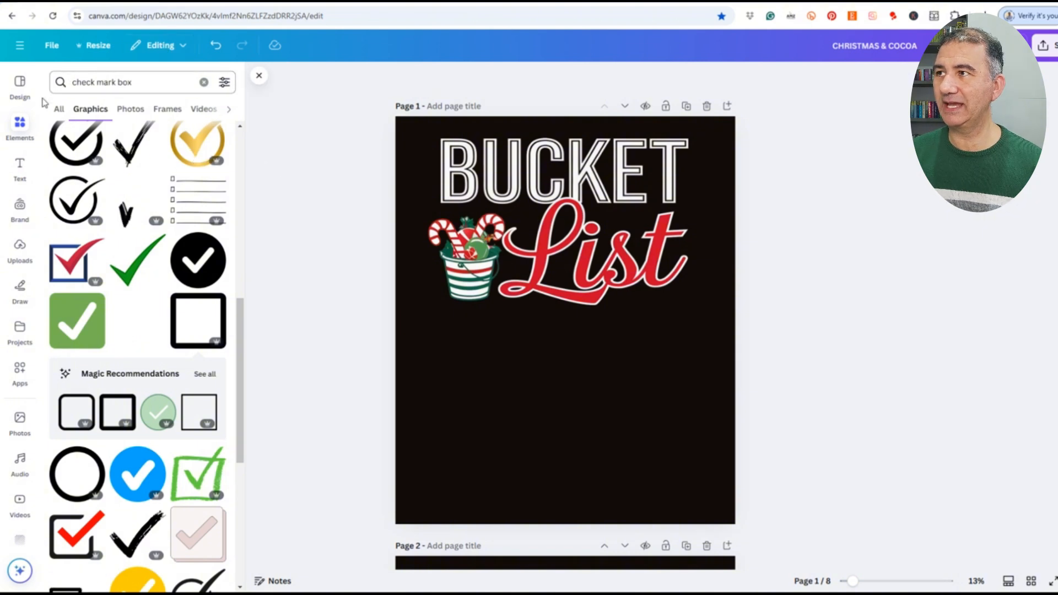
- In Canva, add the plain black square outline from the "check mark box" graphics results to page 1
click(20, 125)
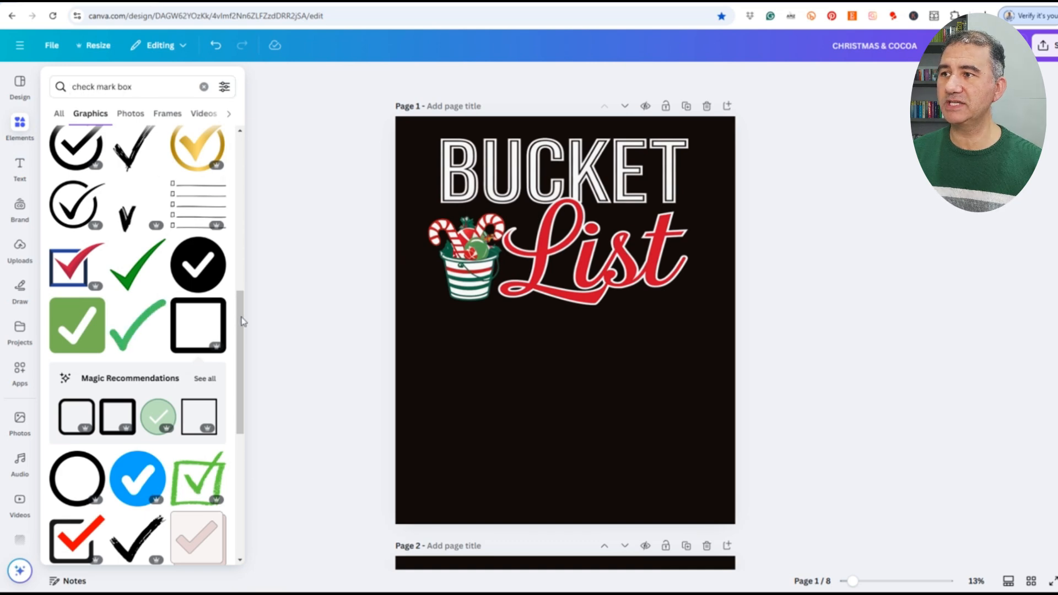
drag(242, 322, 246, 203)
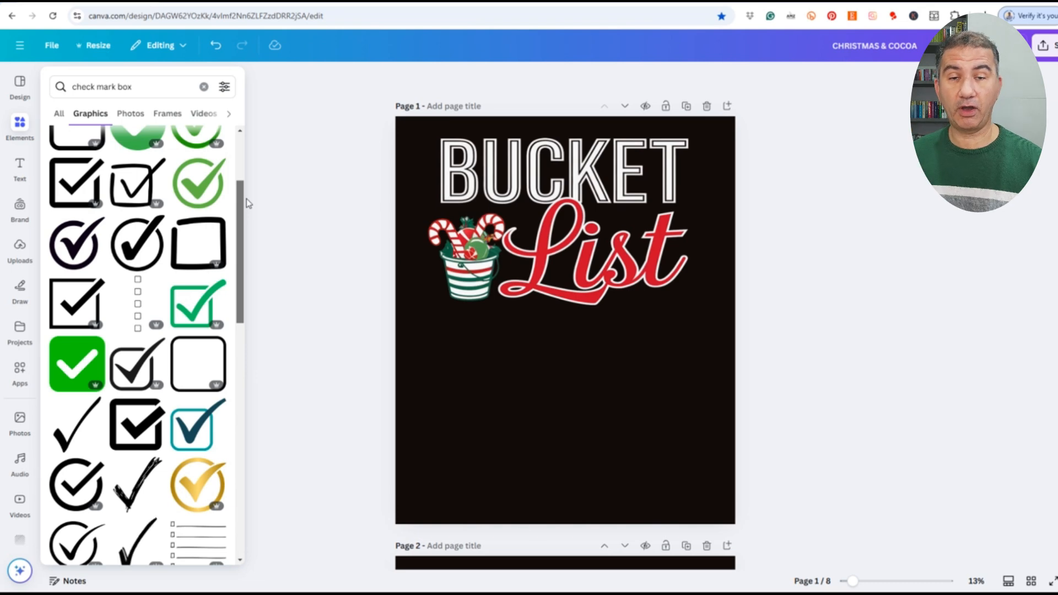
scroll(117, 342, down, 3)
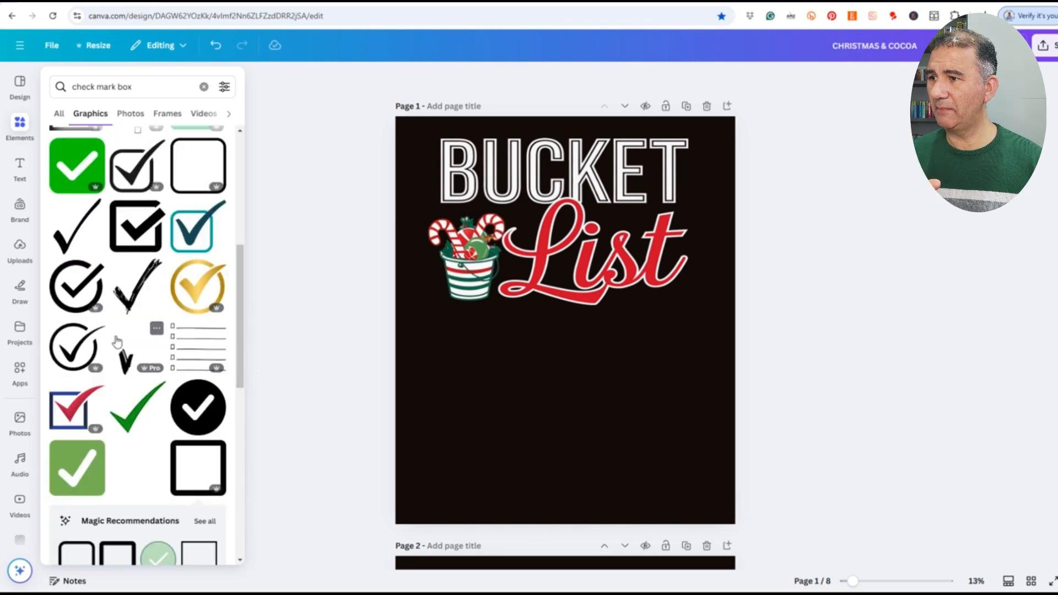
scroll(117, 341, down, 3)
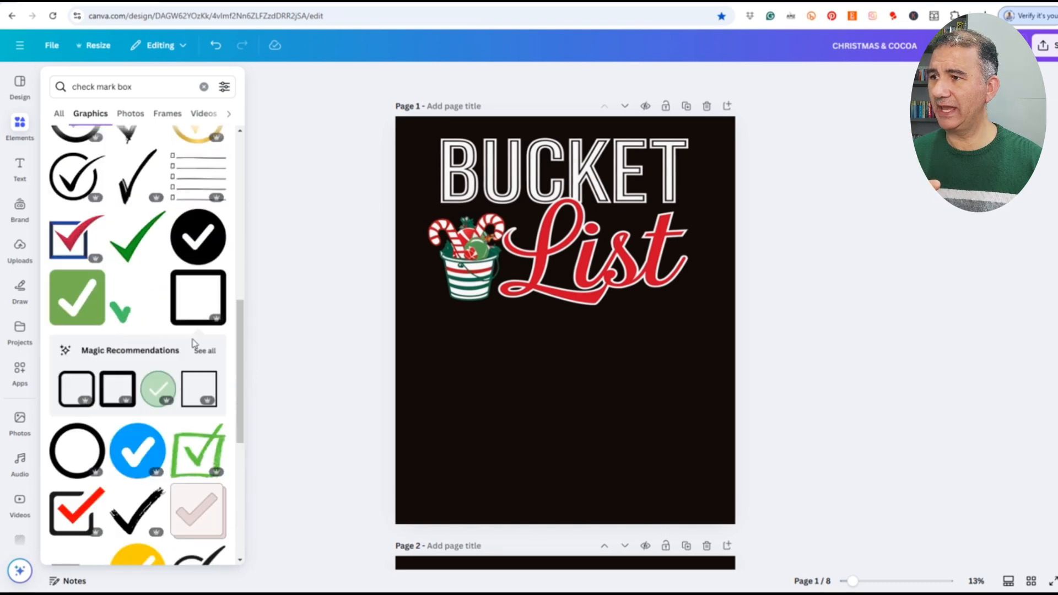
click(199, 296)
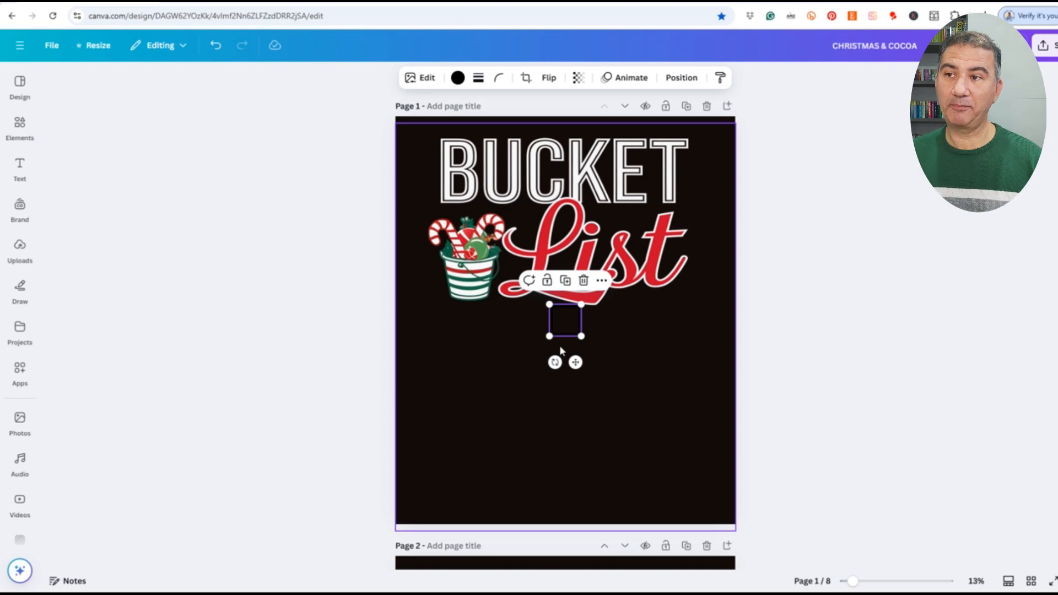
- Recolor the square outline white (#ffffff), enlarge it slightly and place it beneath the bucket
click(458, 78)
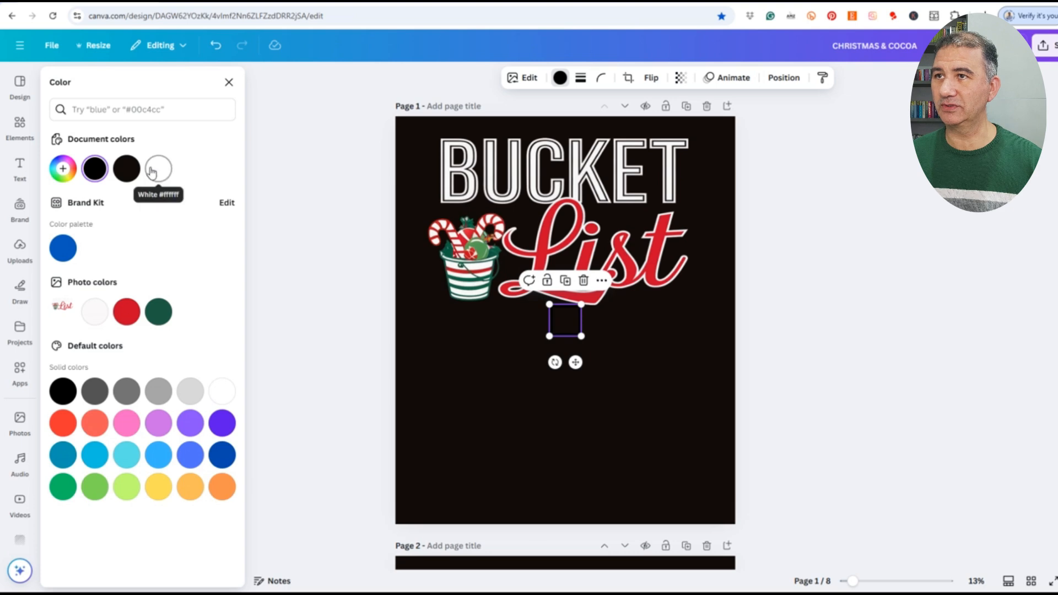
click(161, 174)
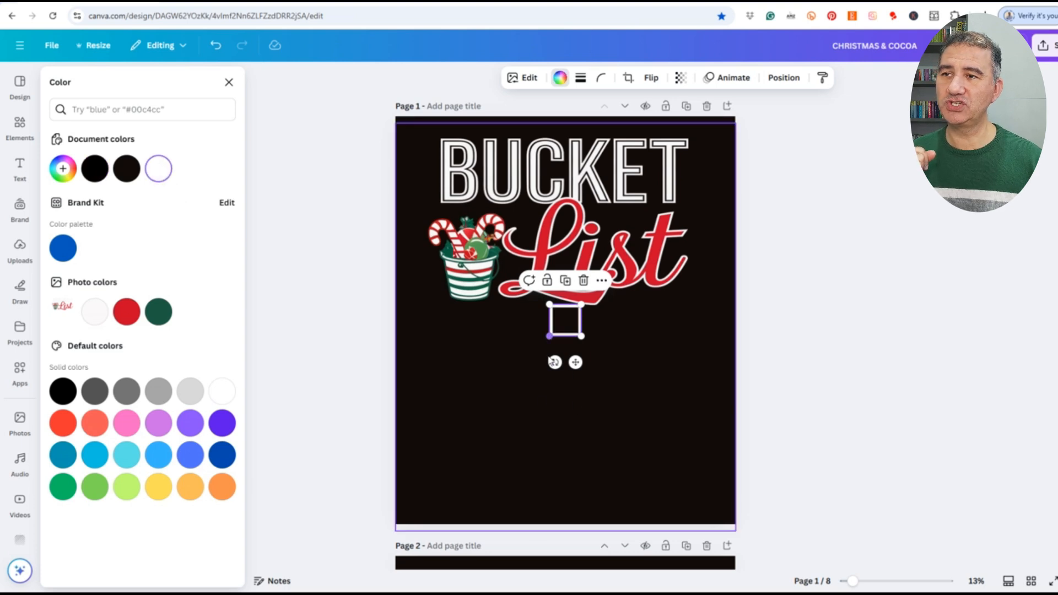
drag(576, 362, 480, 359)
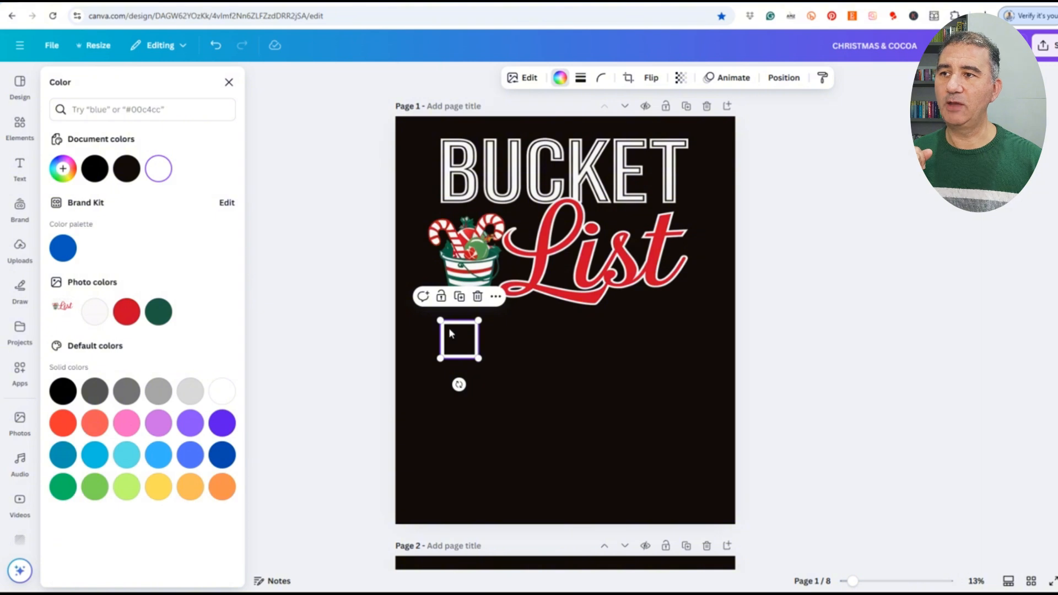
- Duplicate the white checkbox twice and stack the copies below it as an evenly spaced, aligned column
click(461, 297)
drag(453, 339, 453, 393)
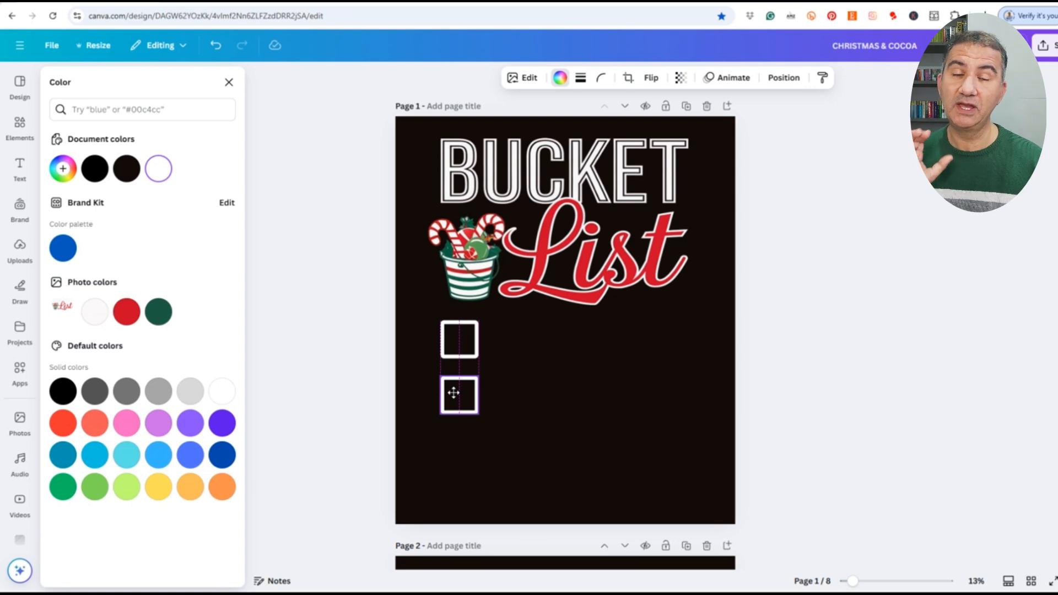
drag(453, 392, 453, 391)
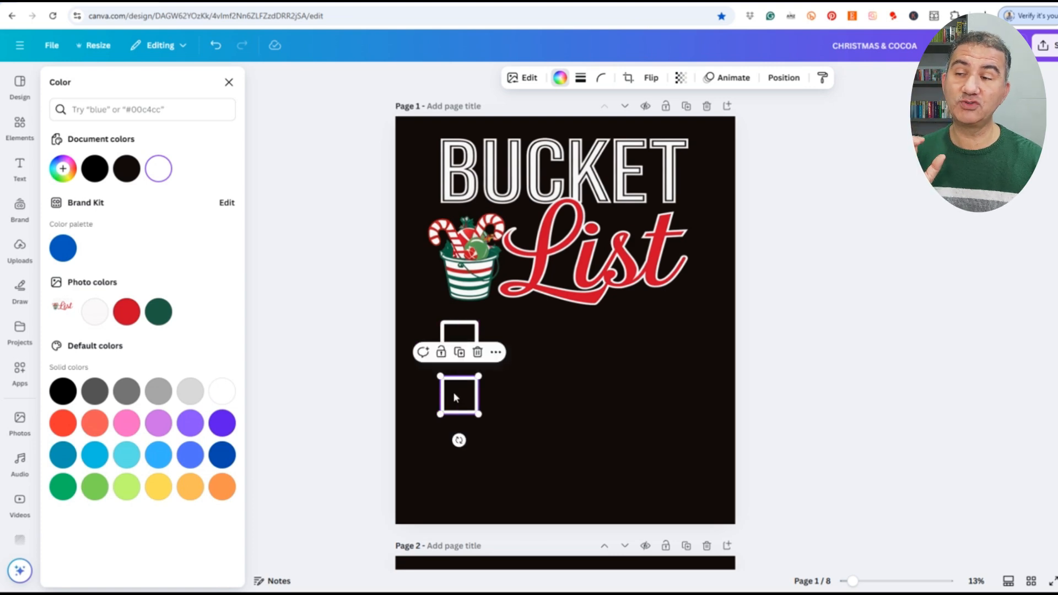
click(461, 354)
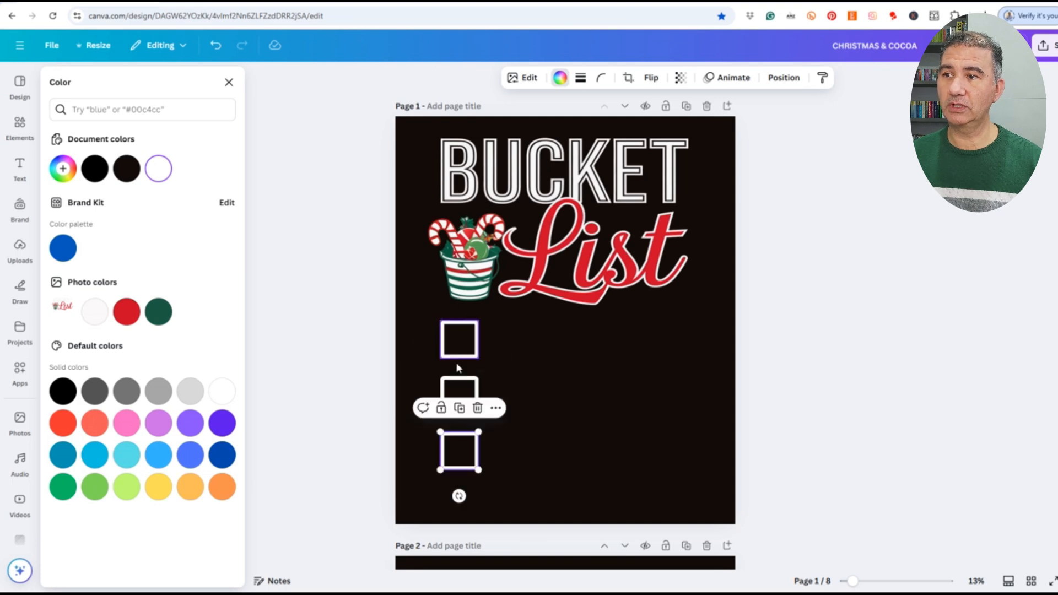
click(560, 431)
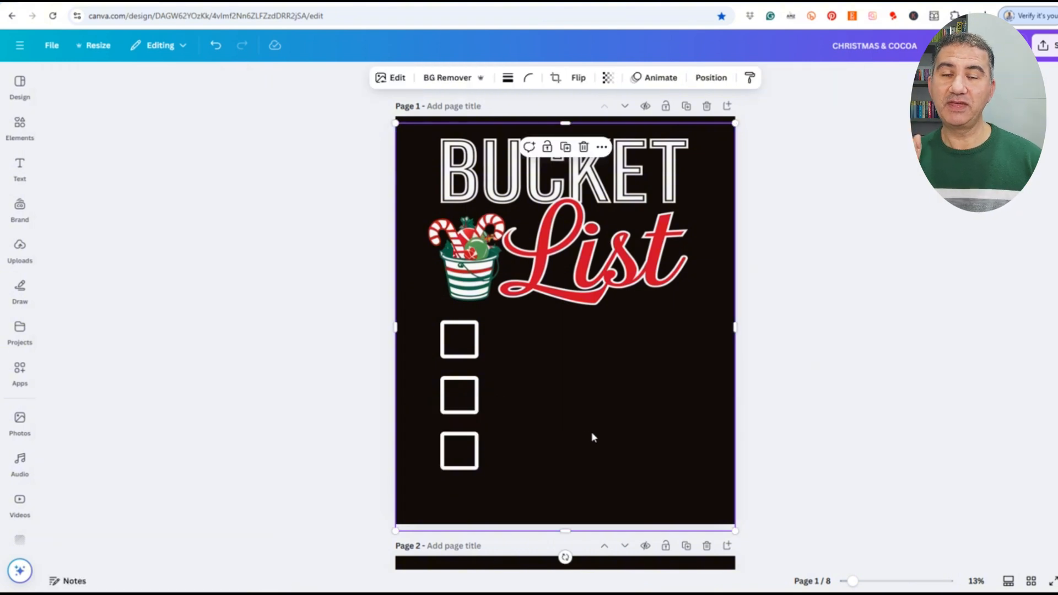
- Examine the checkbox layout on page 2 and the checklist phrases and lettering on pages 3 to 5
scroll(743, 442, down, 7)
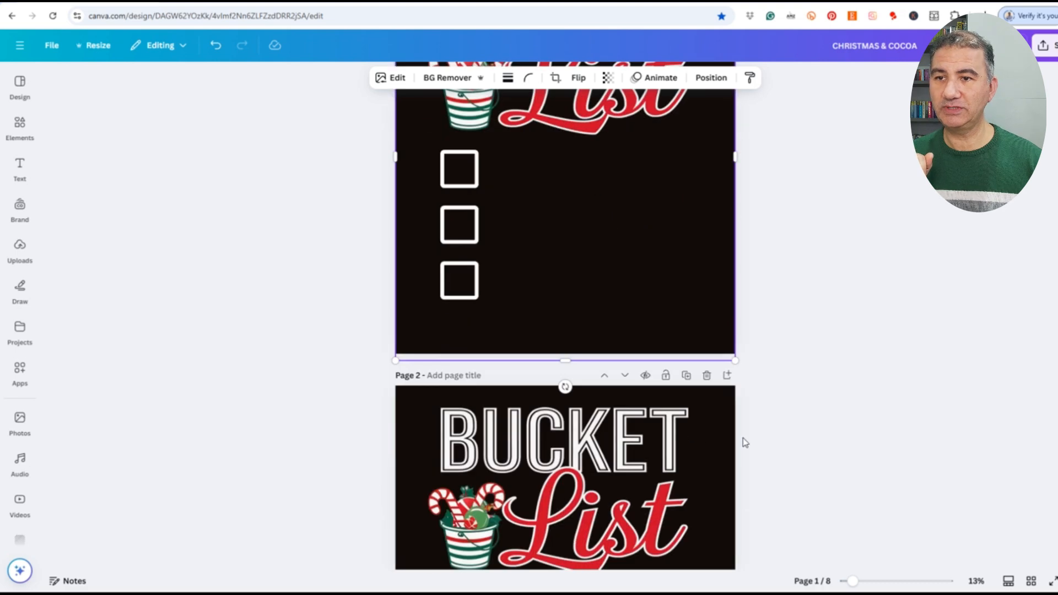
scroll(746, 442, down, 2)
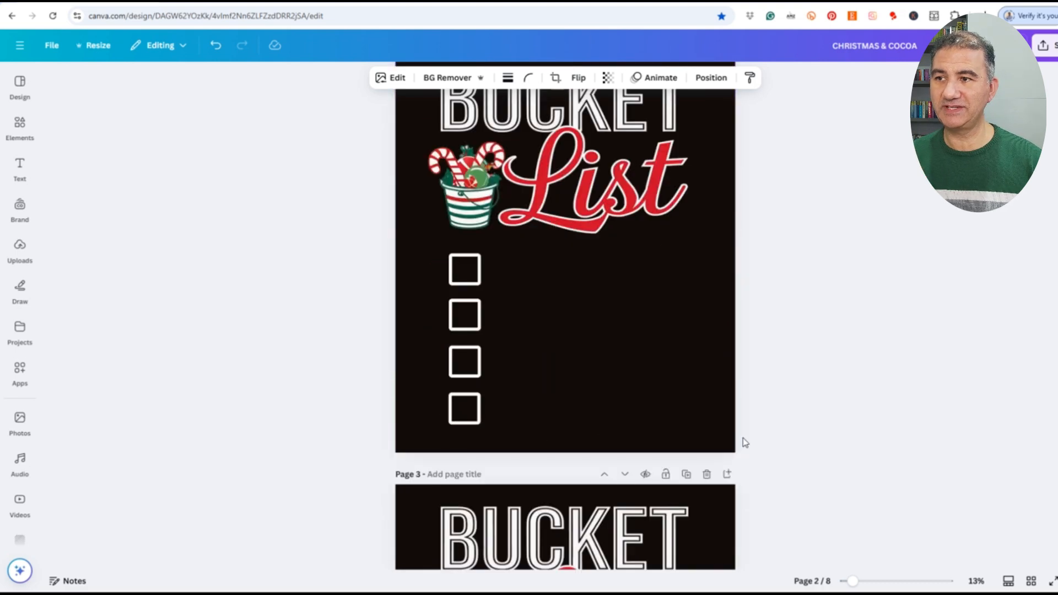
scroll(744, 439, up, 1)
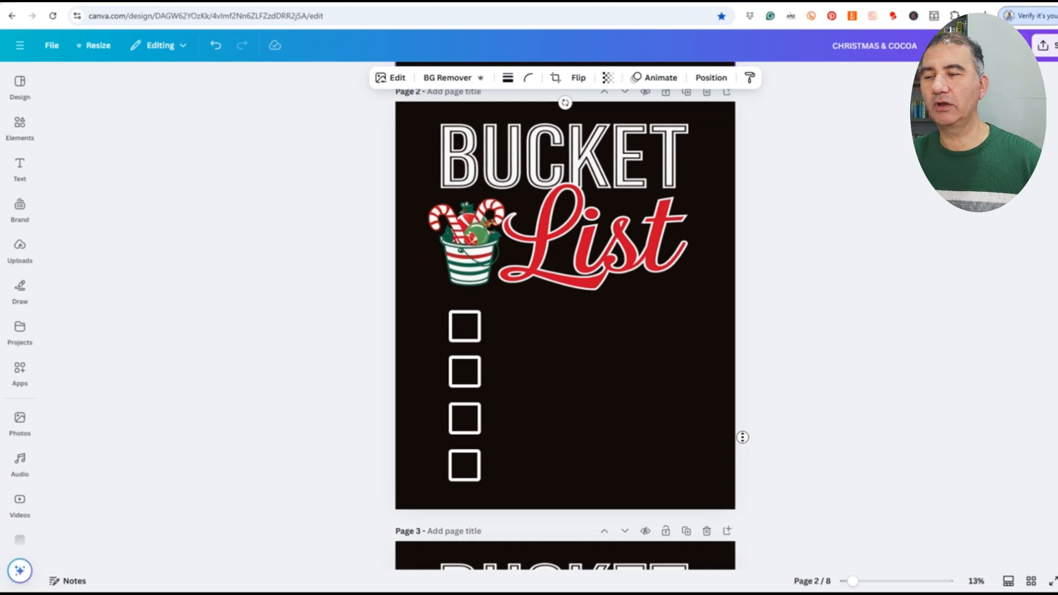
scroll(774, 425, up, 1)
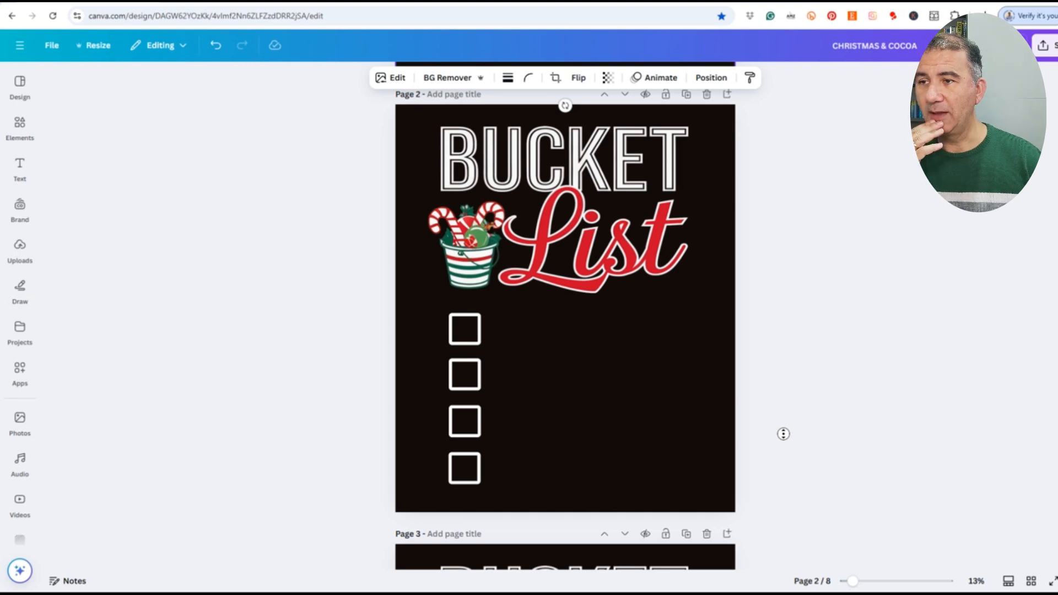
scroll(783, 434, up, 5)
scroll(819, 496, down, 7)
scroll(831, 422, up, 1)
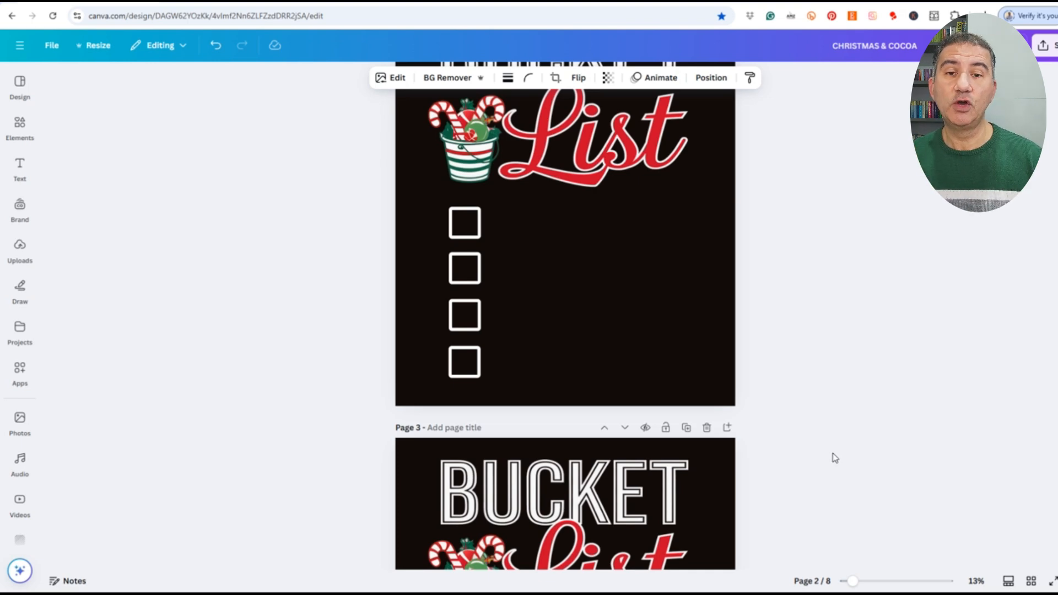
scroll(834, 457, down, 4)
click(559, 437)
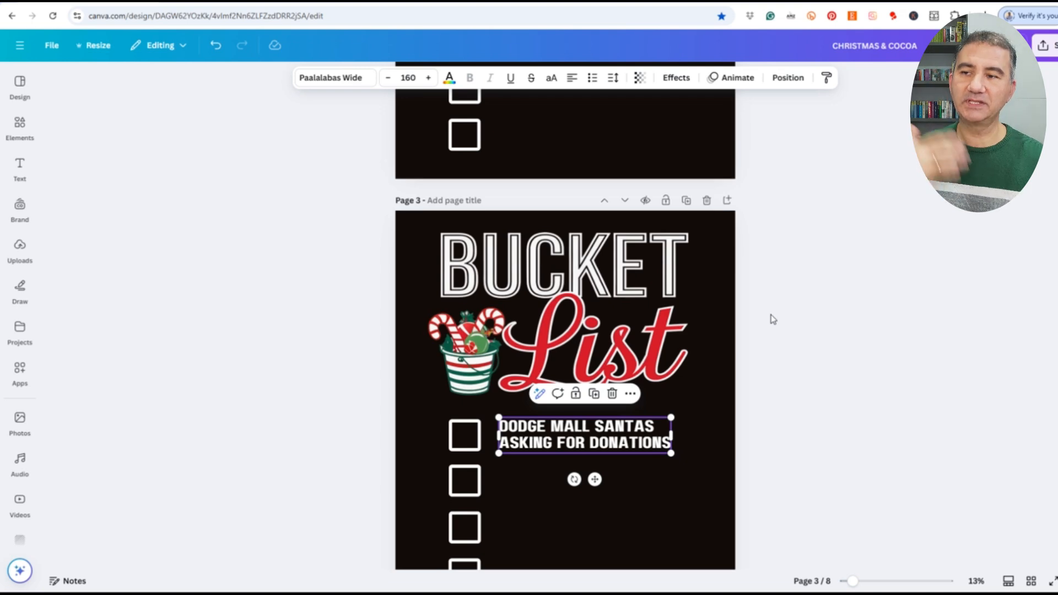
scroll(773, 319, down, 9)
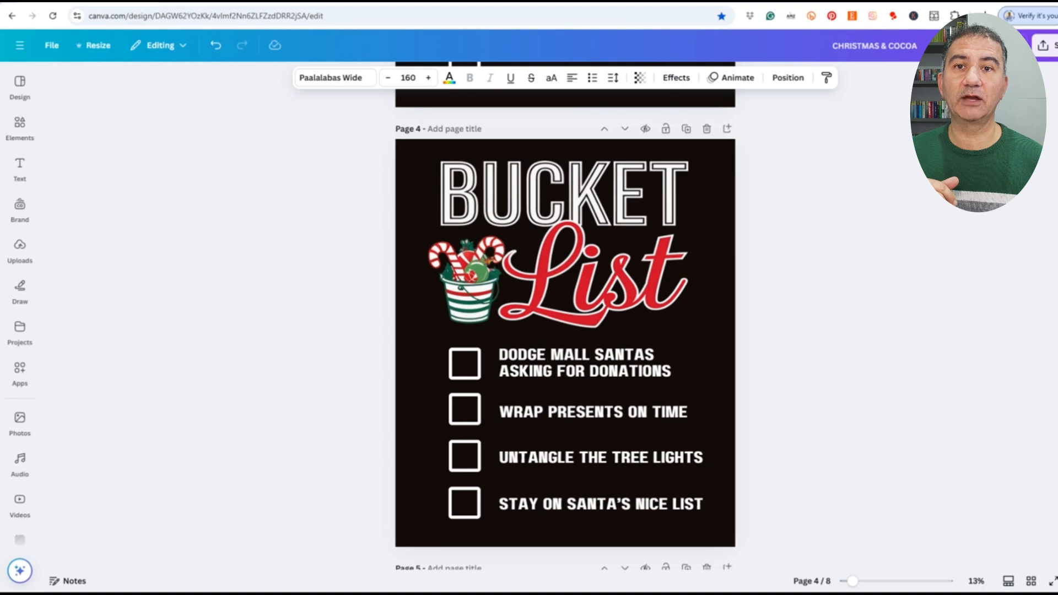
scroll(565, 316, down, 8)
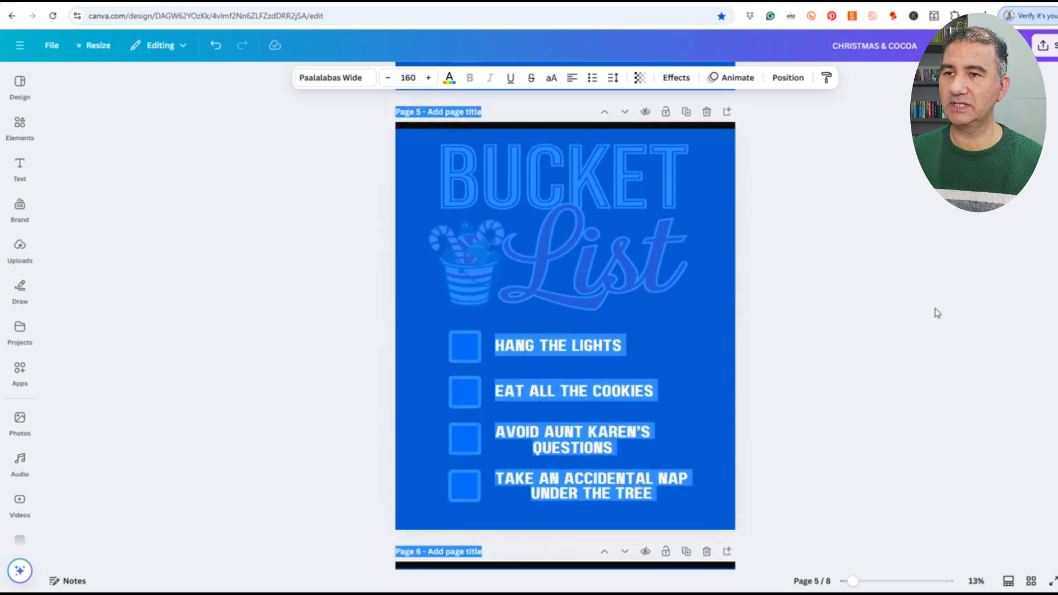
click(932, 306)
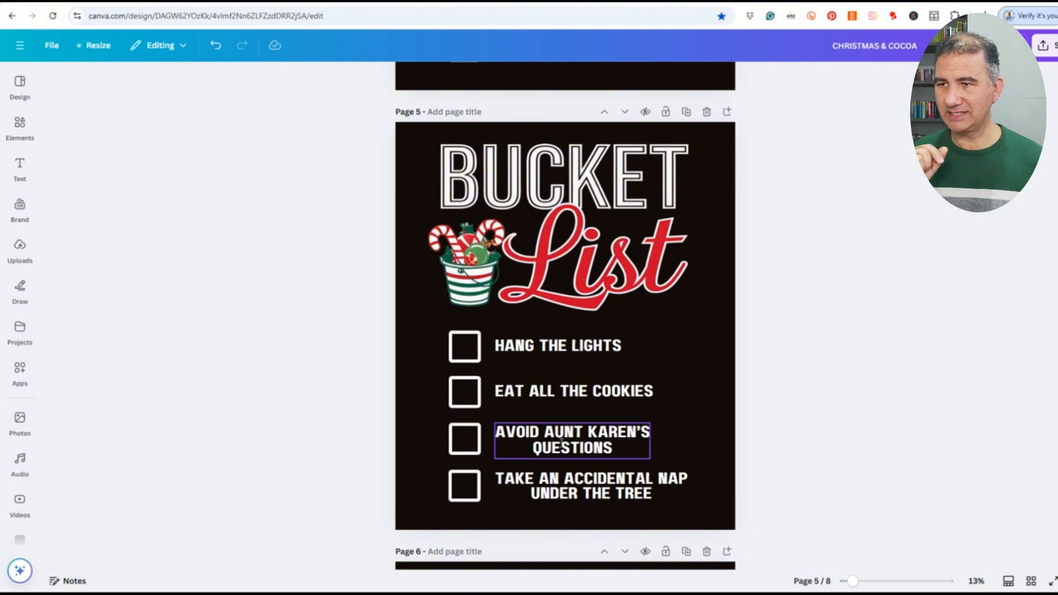
- Left-align the two-line phrases beside the third and fourth checkboxes on page 5
click(586, 454)
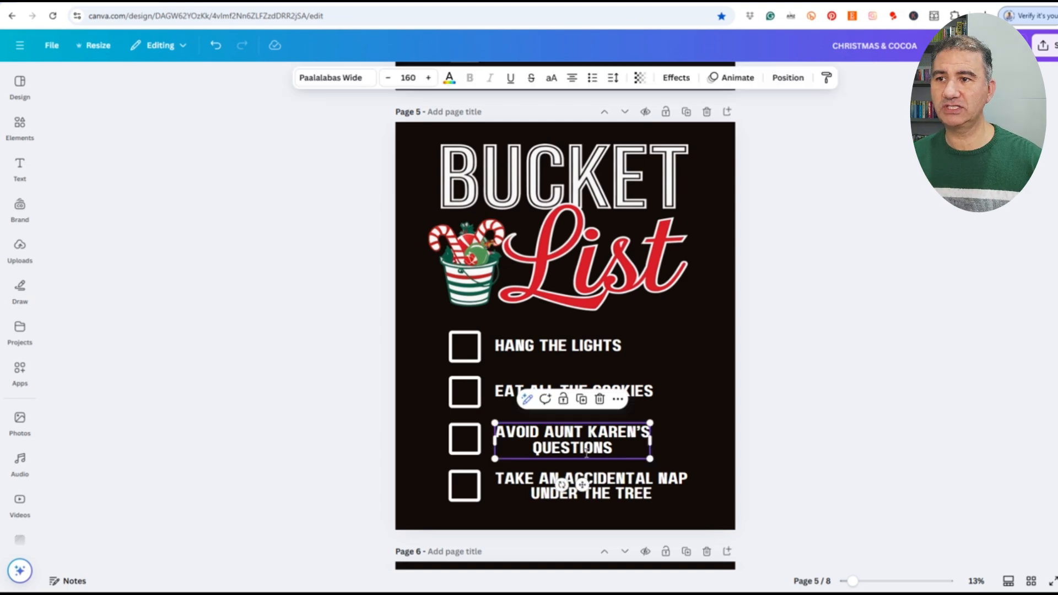
click(573, 82)
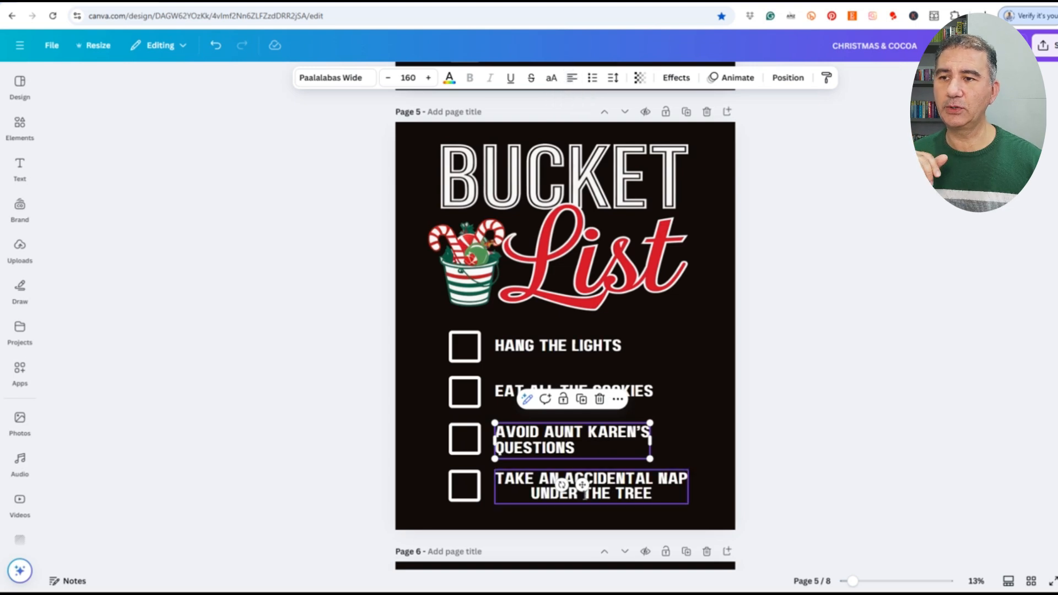
click(584, 490)
click(571, 81)
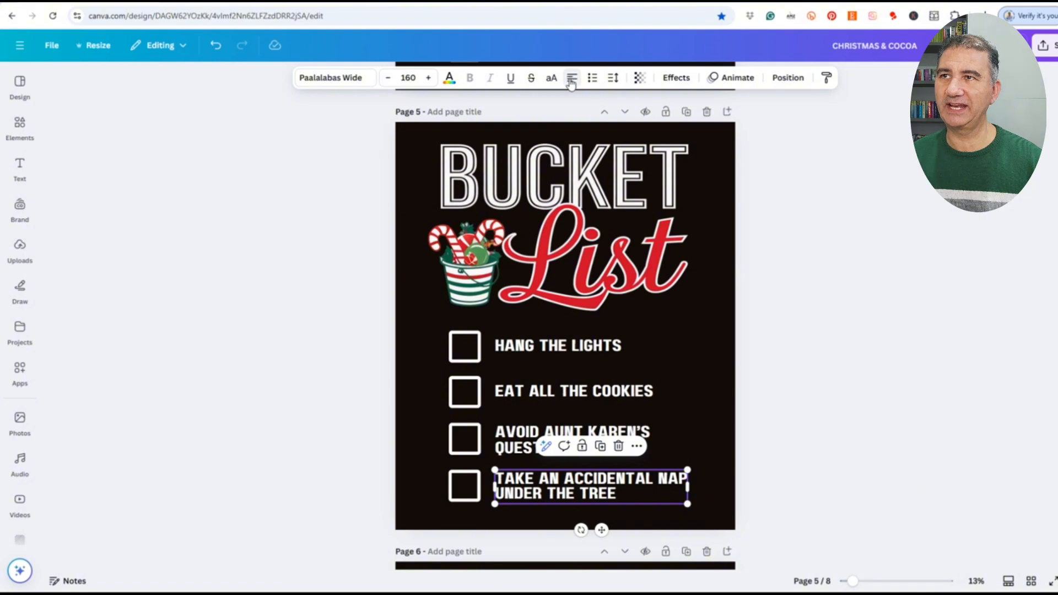
click(912, 366)
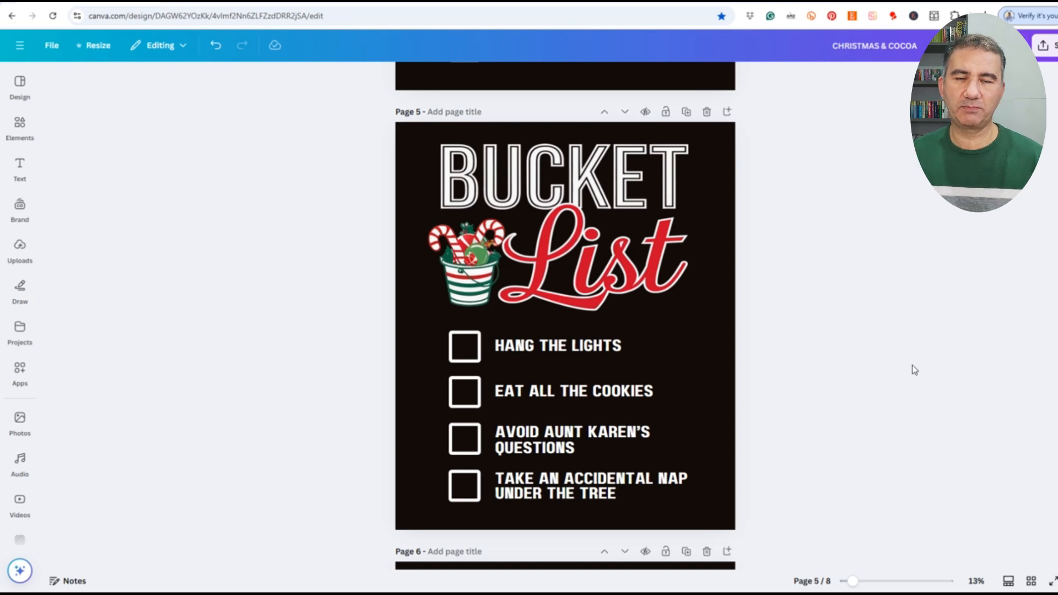
- Review the checklist phrases and their alignment on page 6
scroll(856, 346, down, 5)
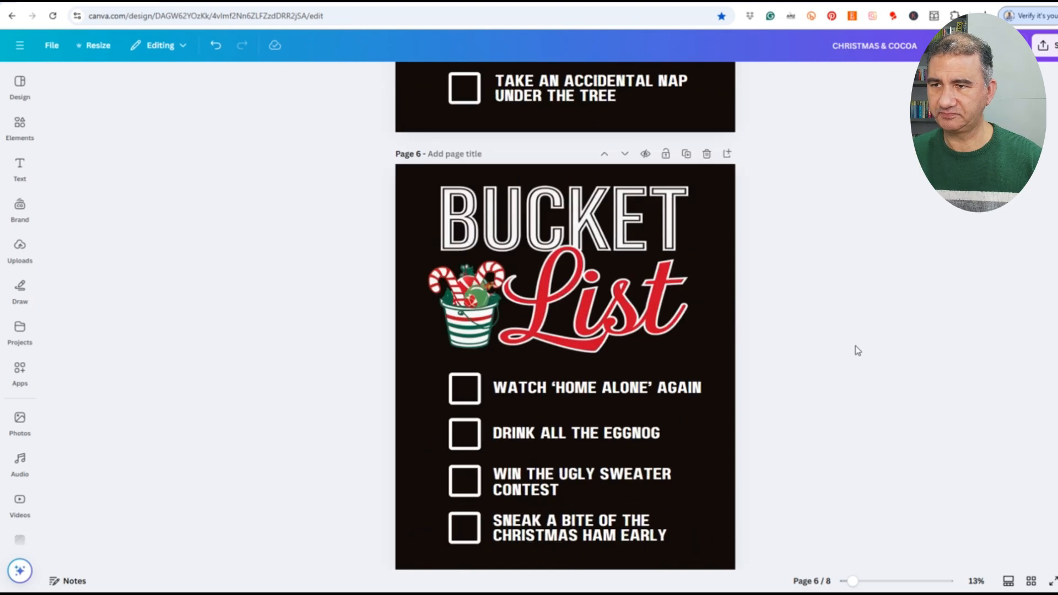
scroll(855, 351, down, 1)
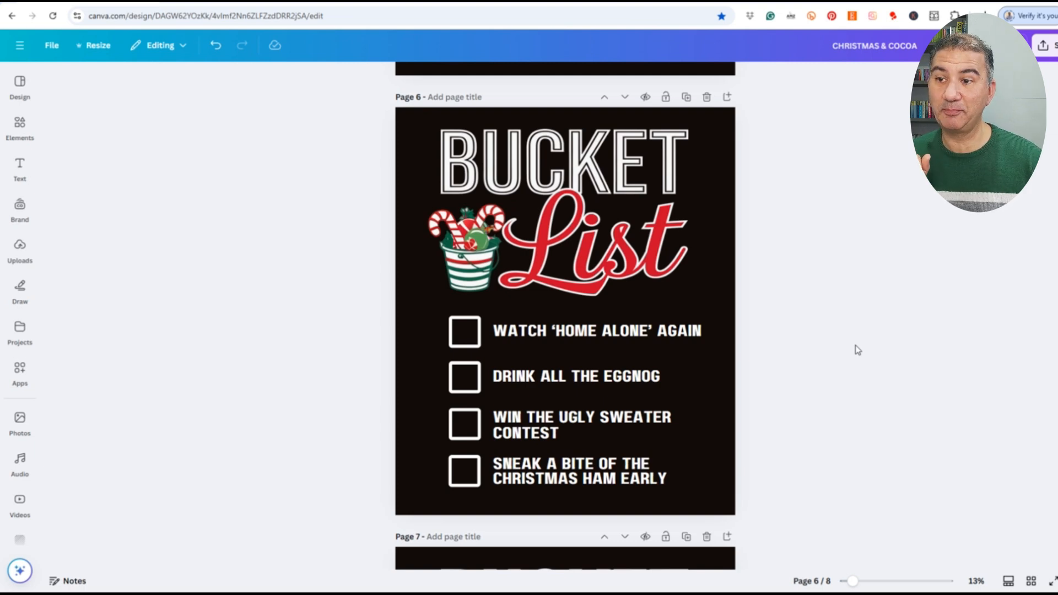
scroll(849, 345, down, 6)
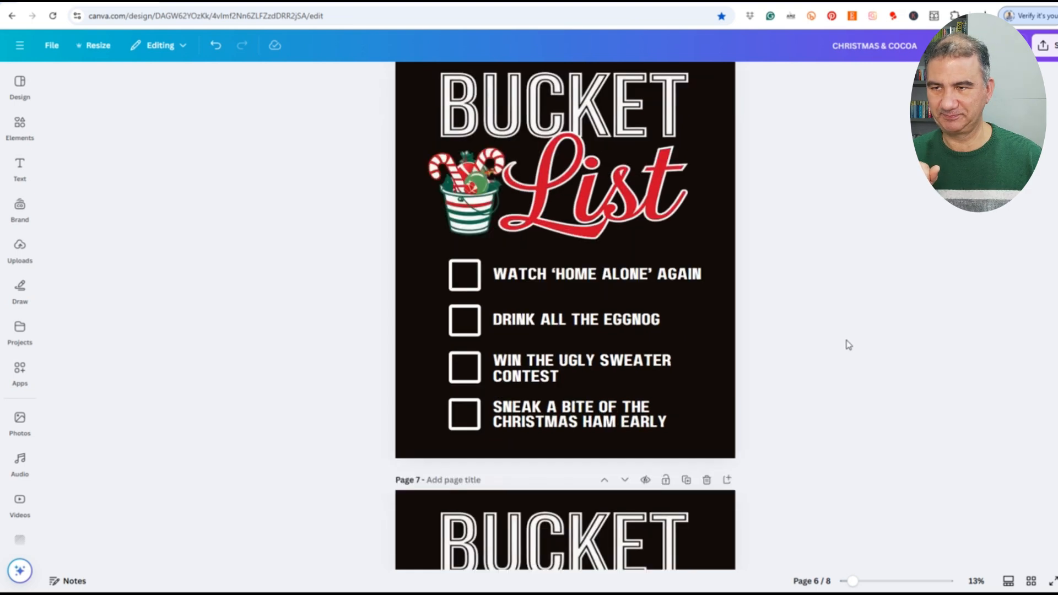